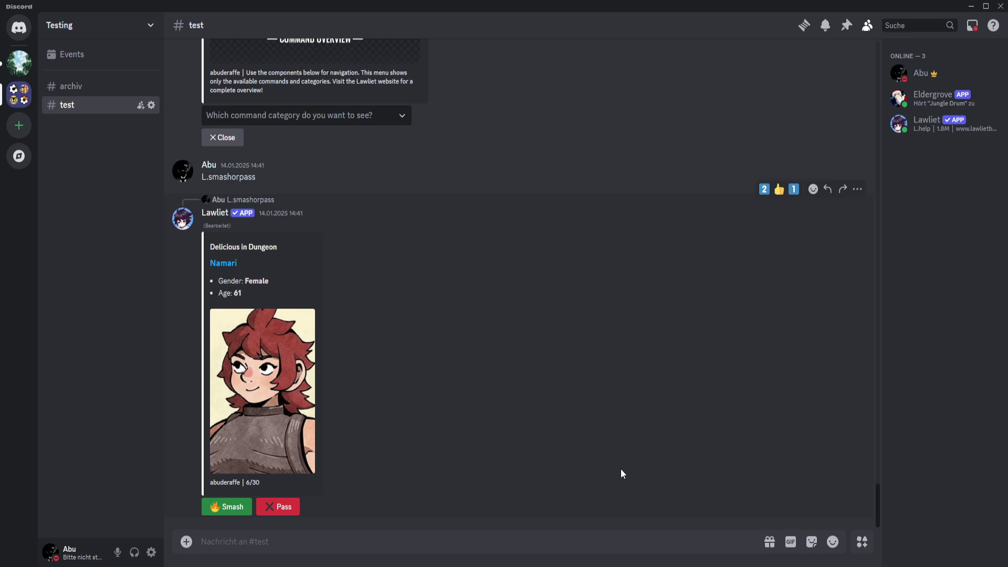
Send L.help in #test so Lawliet replies with its command categories menu
type("L.help")
key("Return")
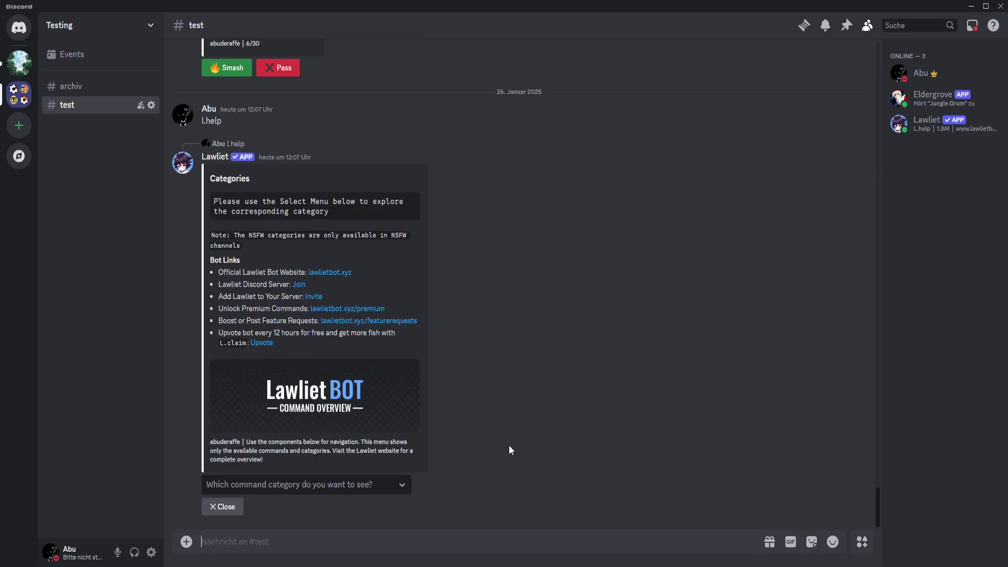
Copy L.reactionroles from the Configurations help page and send it in #test
left_click(311, 493)
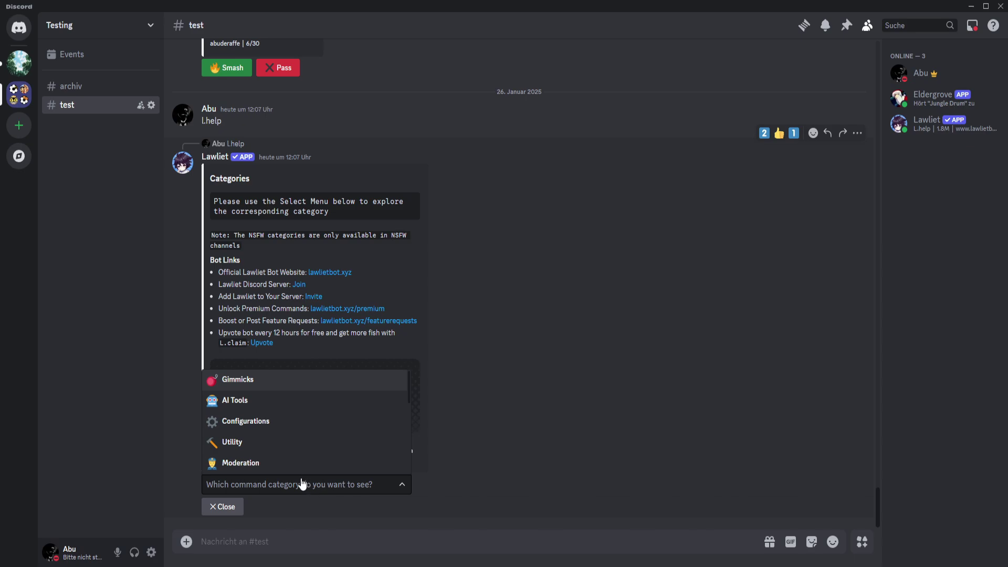
left_click(274, 422)
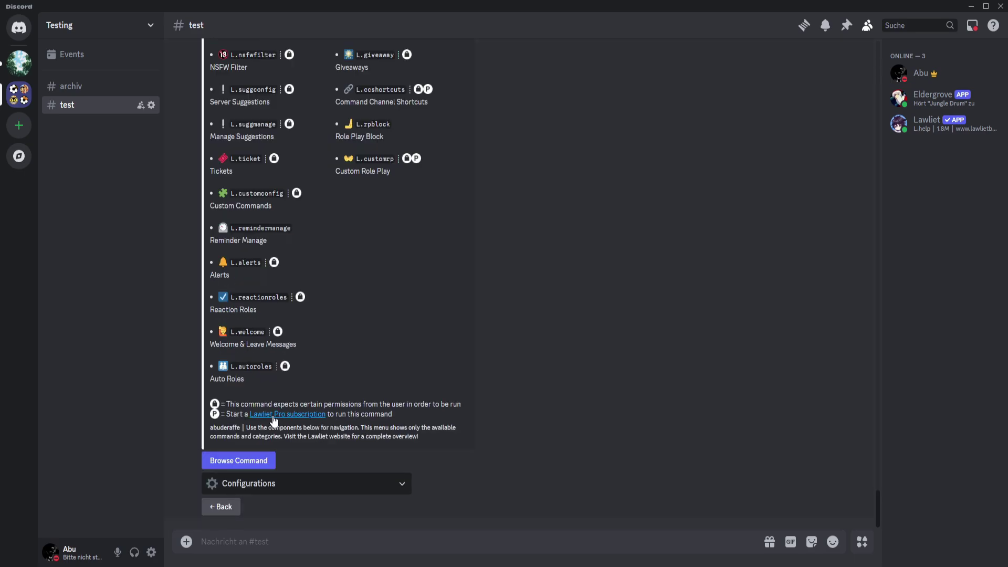
left_click_drag(232, 295, 288, 305)
key("ctrl+c")
left_click(283, 546)
key("ctrl+v")
key("Return")
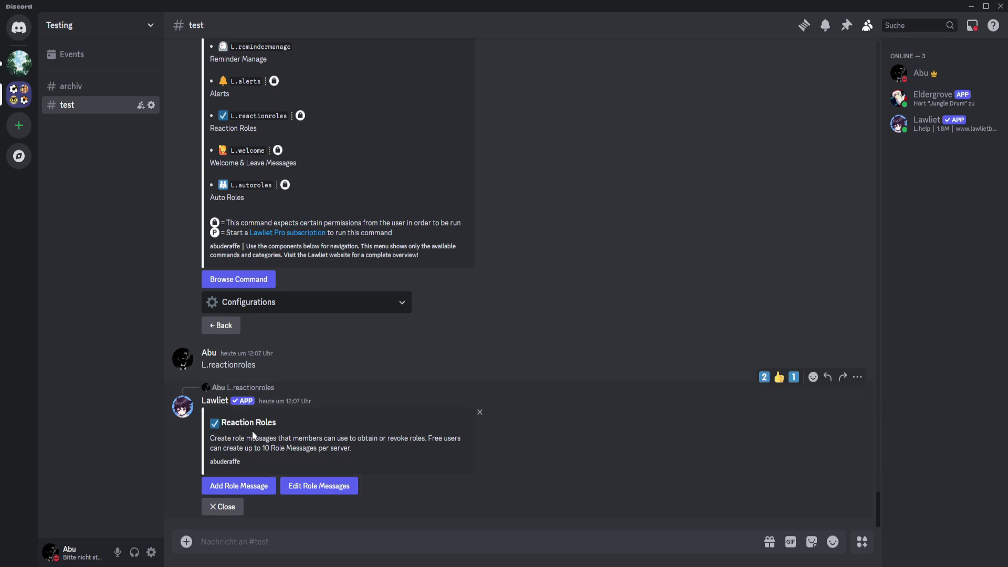
Create a 'reaction roles' category in the Testing server, then delete it
left_click(124, 25)
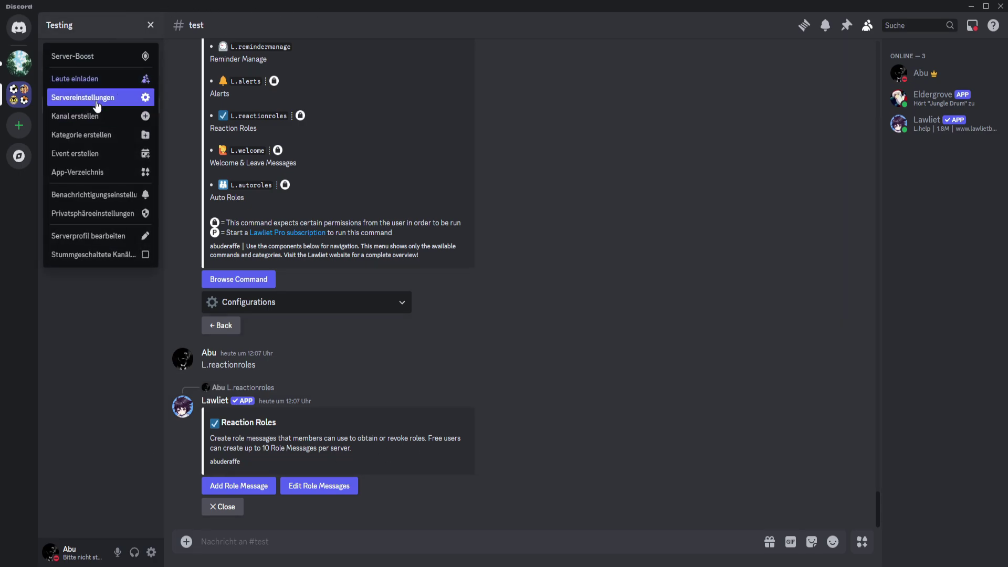
left_click(79, 135)
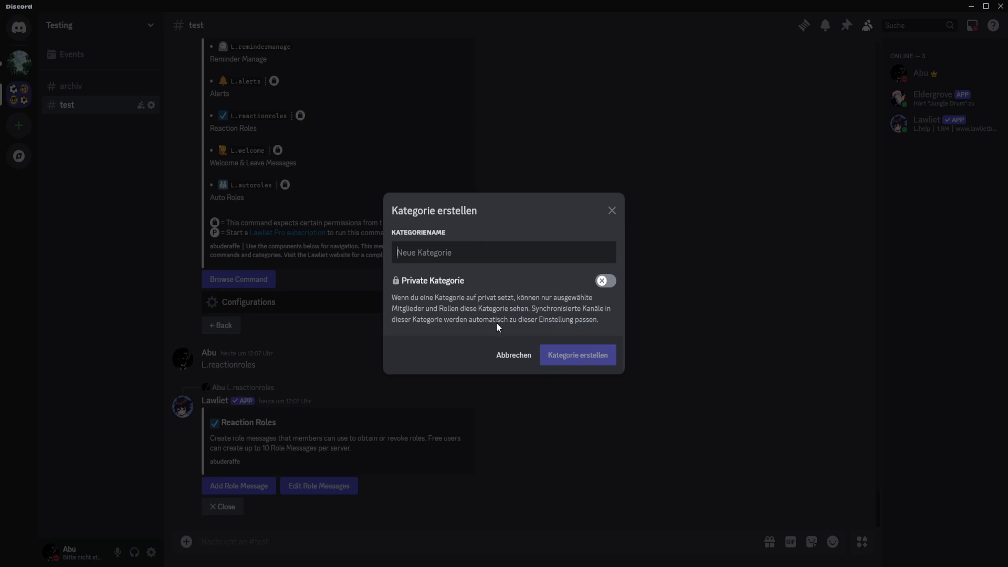
type("reactio")
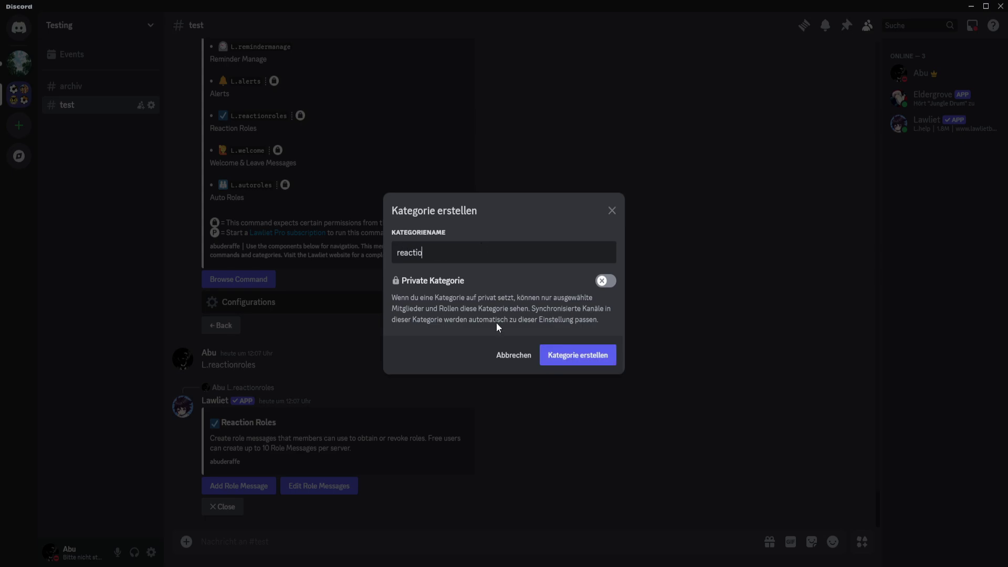
type("n roles")
key("Return")
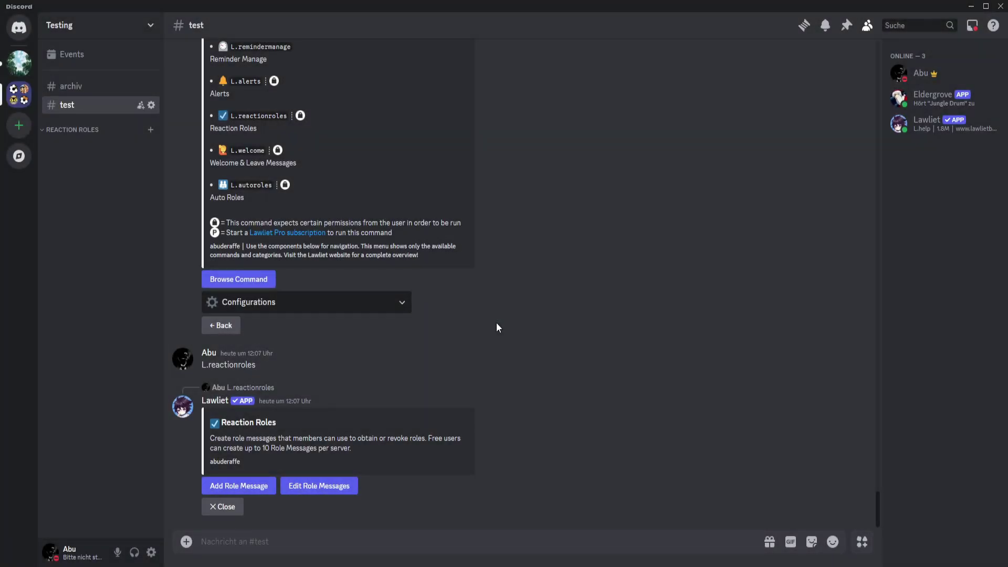
right_click(81, 135)
left_click(109, 270)
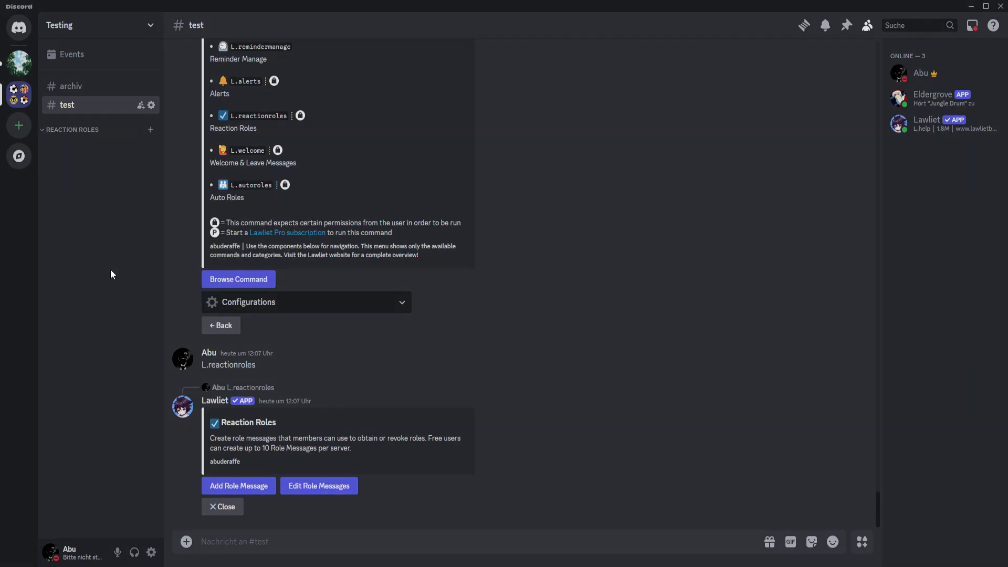
key("Return")
Create a text channel named reaction-roles from the server menu
left_click(109, 38)
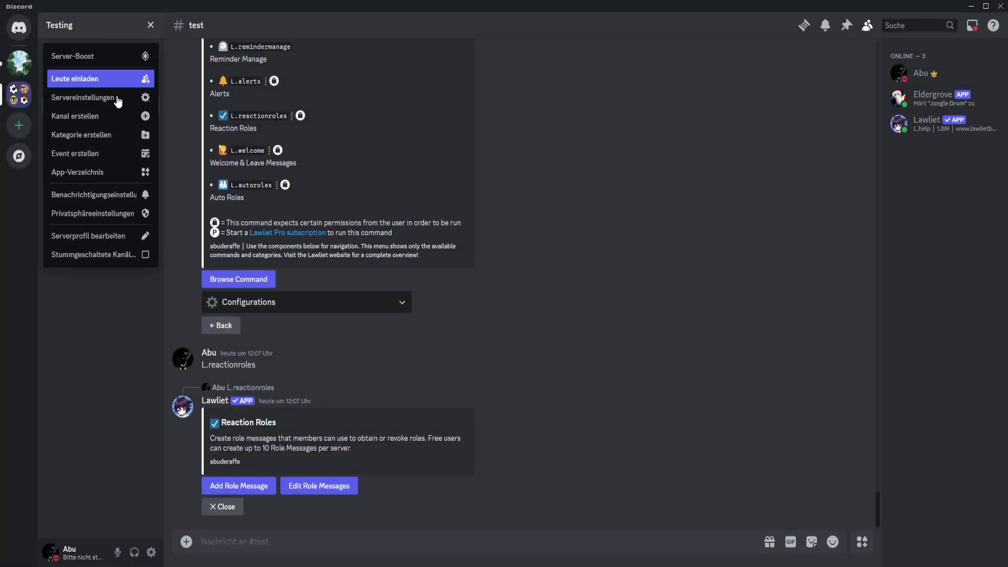
left_click(92, 116)
type("reaction-roles")
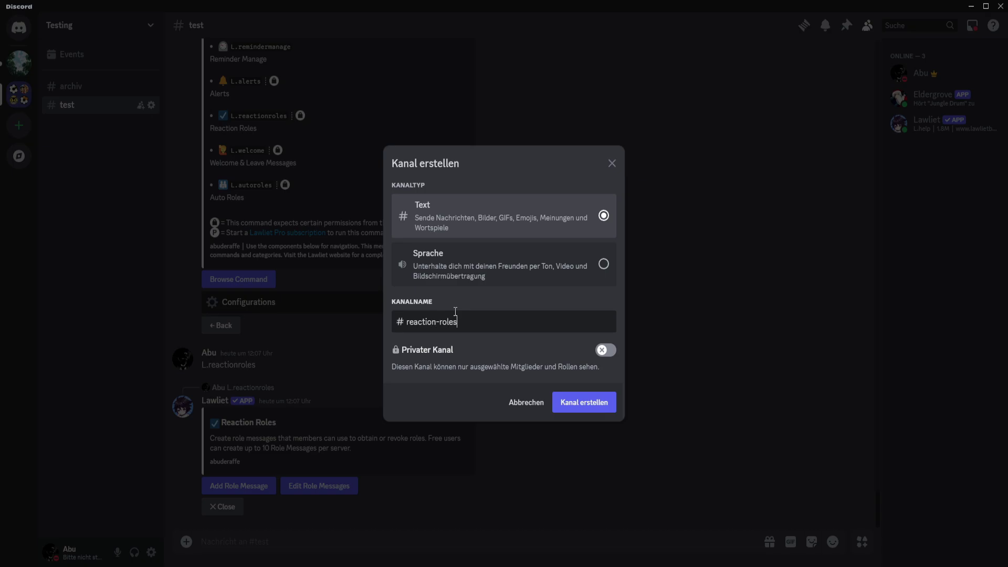
key("Return")
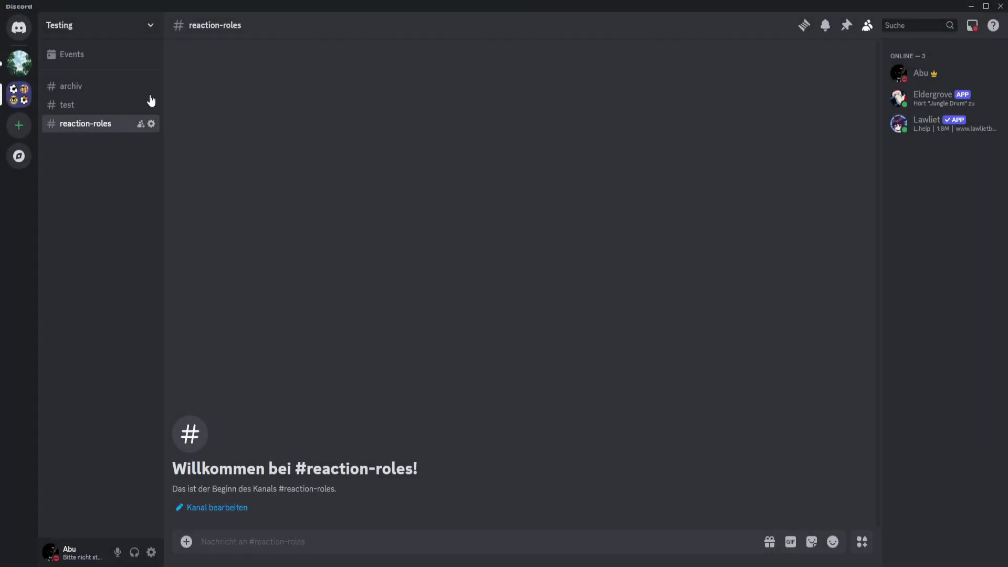
Start a Lawliet role message targeting #reaction-roles and retitle it 'Gender Roles'
left_click(64, 106)
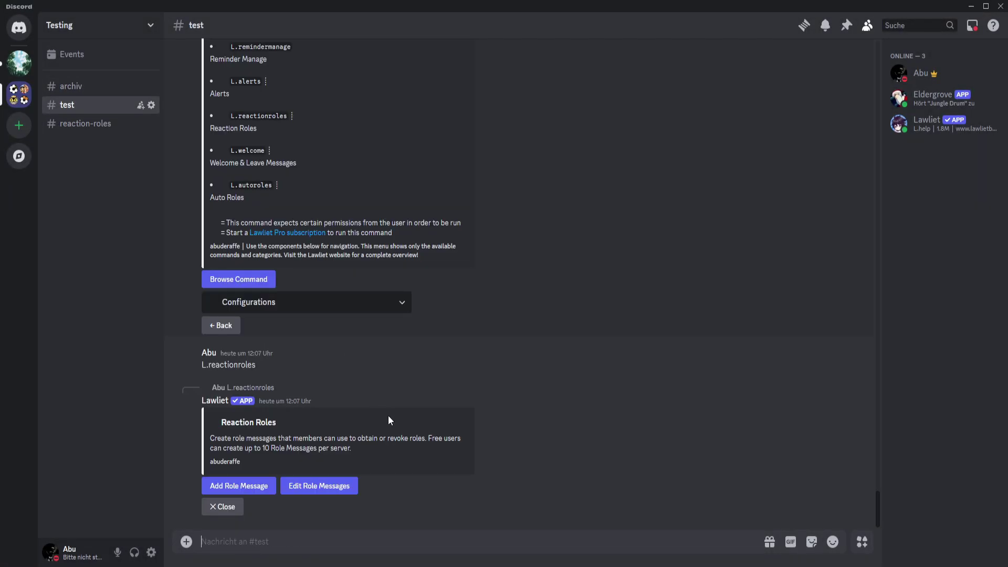
left_click(251, 482)
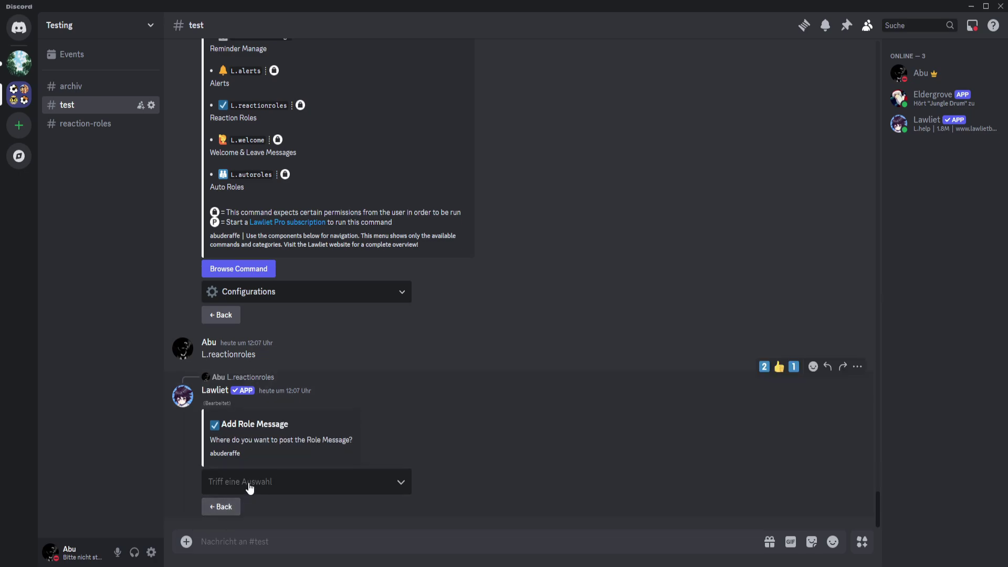
left_click(250, 483)
left_click(232, 455)
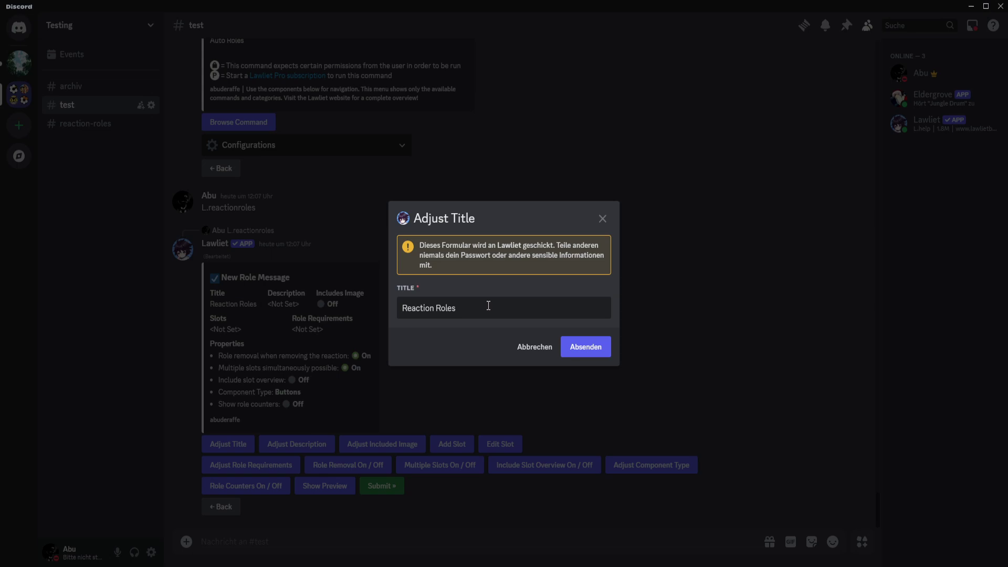
left_click_drag(488, 305, 360, 311)
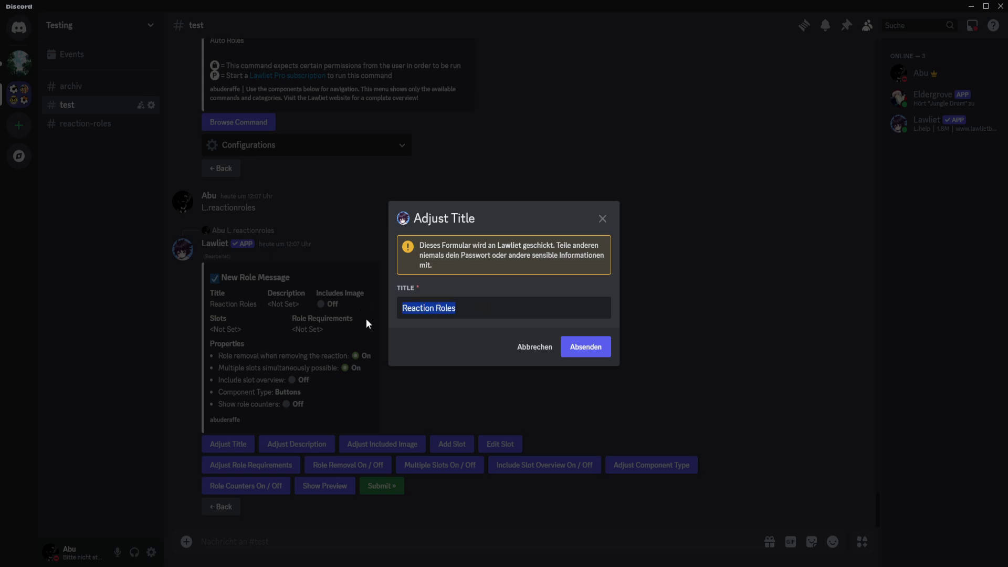
type("Gender R")
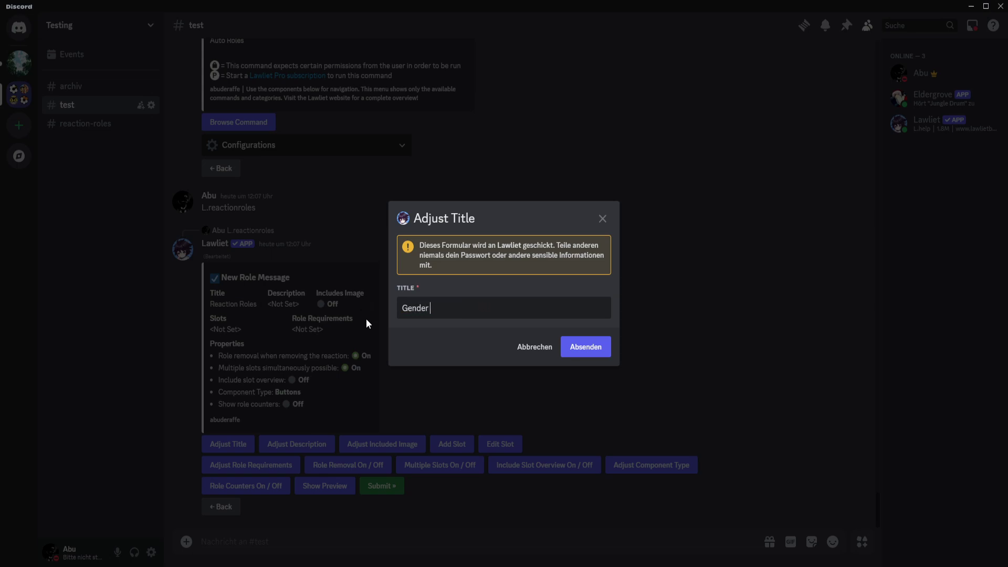
type("oles")
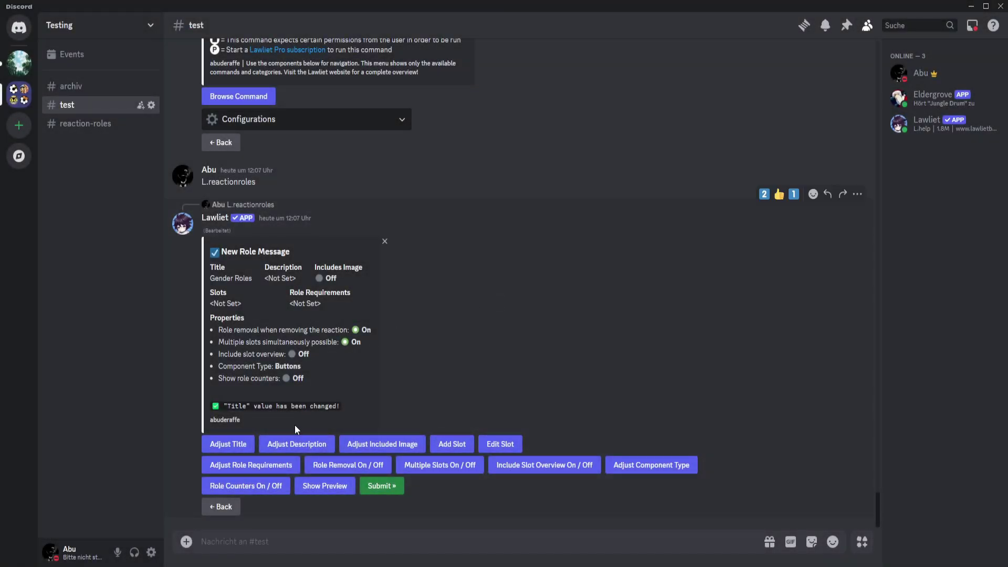
Set the role message description to 'Choose your Gender'
left_click(294, 443)
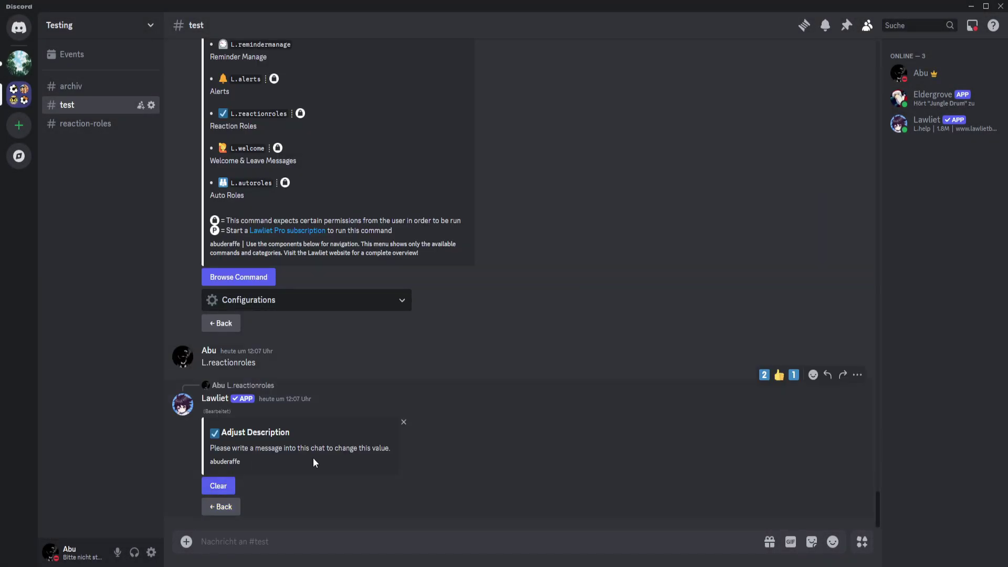
left_click(272, 533)
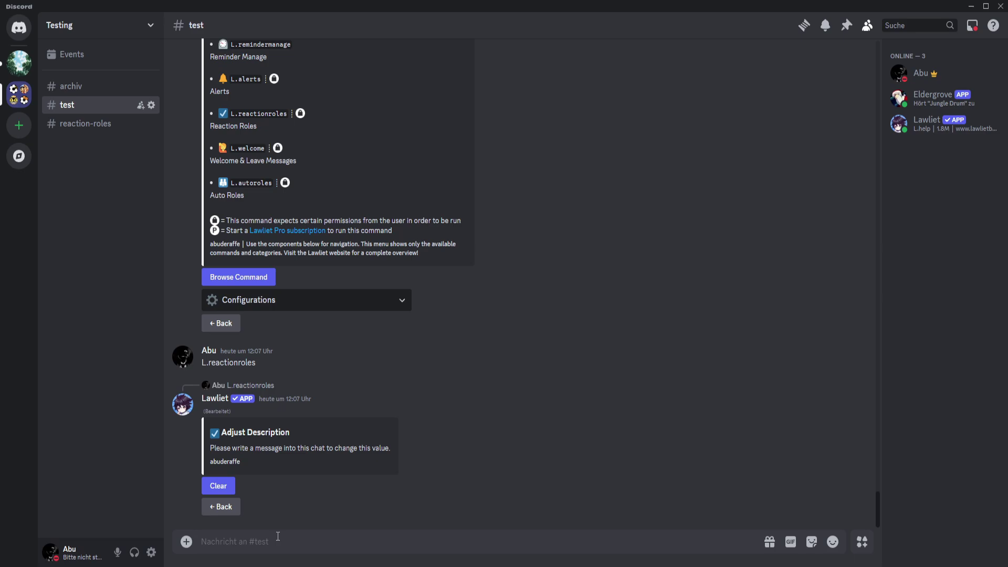
type("Choose your Ger")
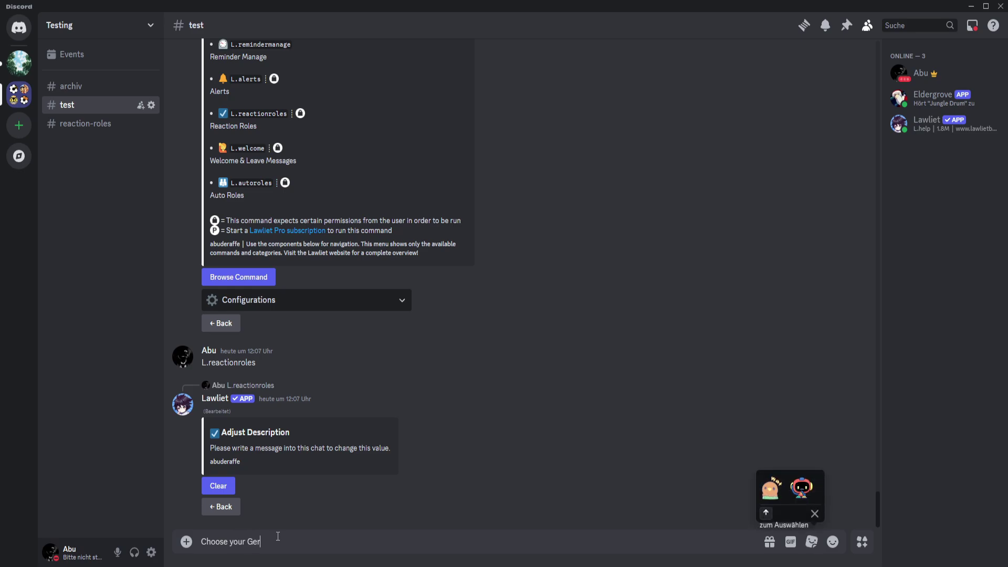
type("der")
key("Return")
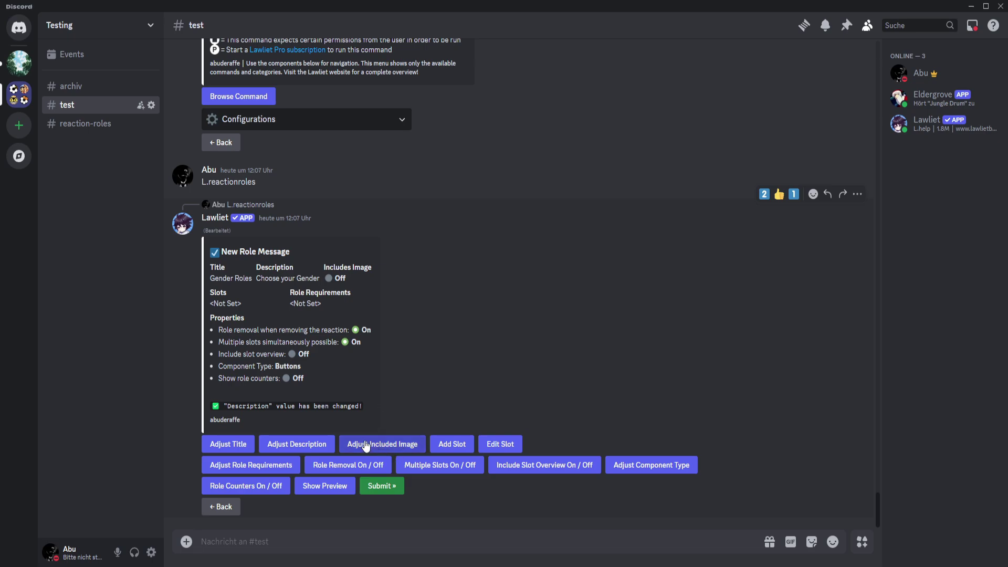
Open Lawliet's Add Slot editor, then the Testing server settings
left_click(382, 442)
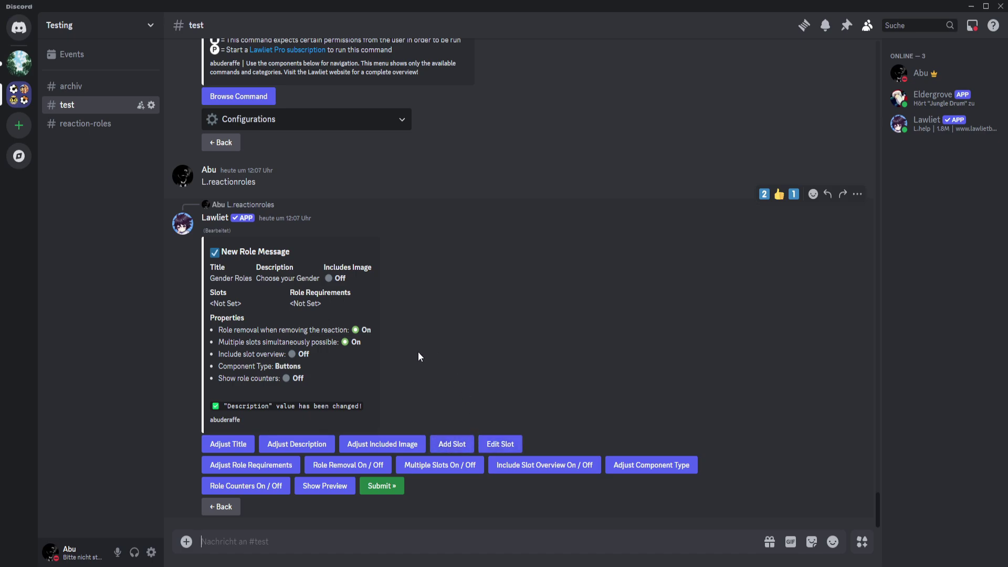
left_click(452, 443)
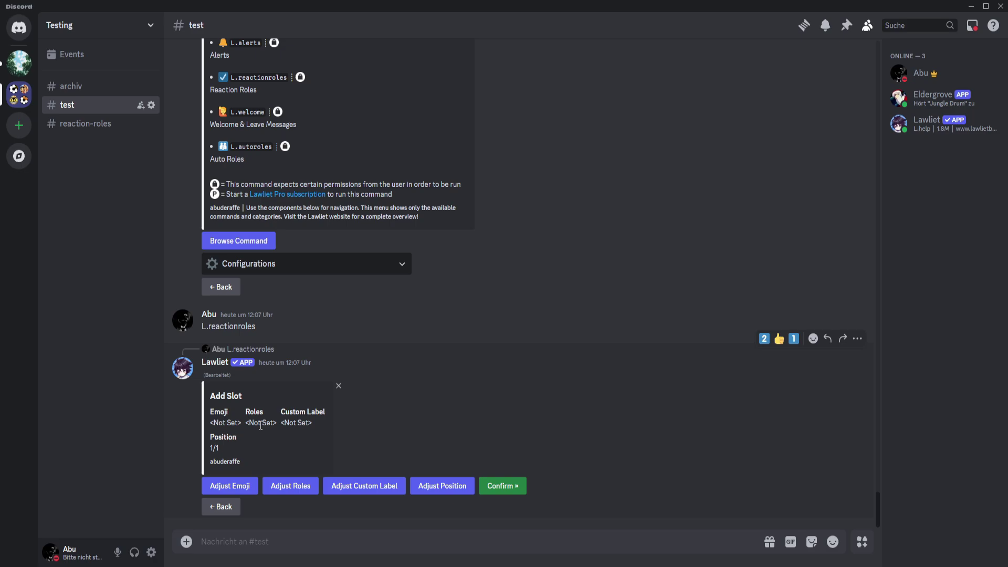
left_click(135, 22)
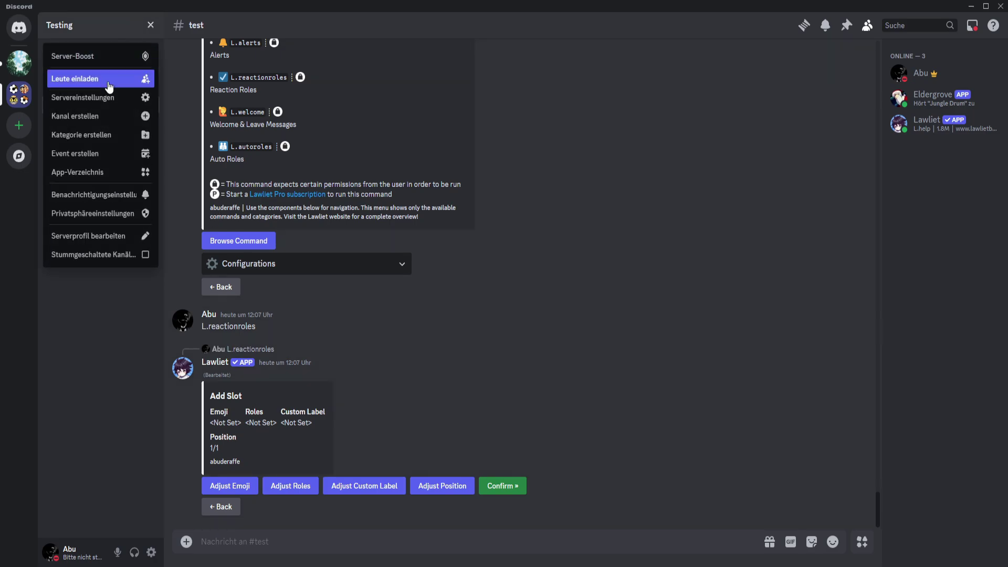
left_click(93, 100)
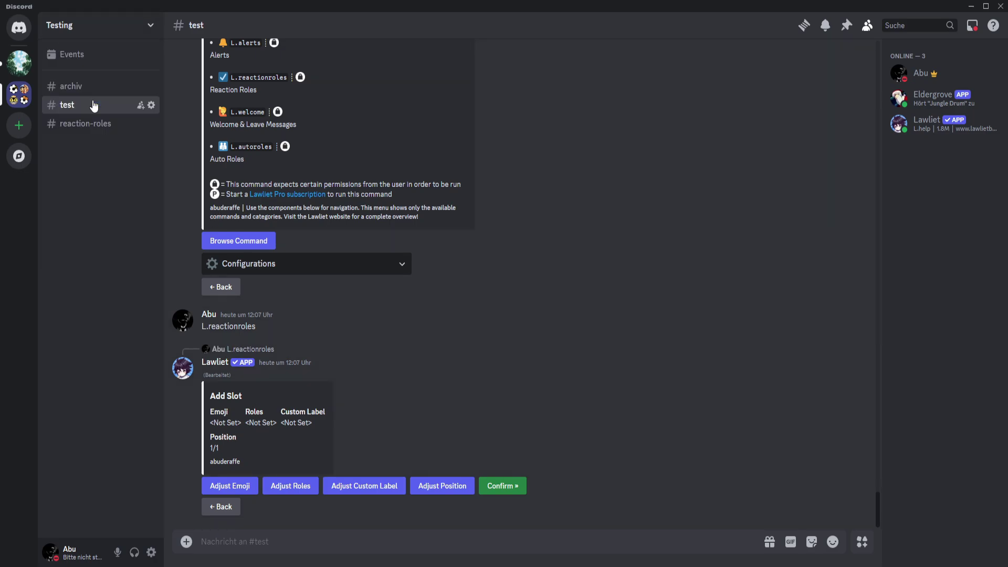
Create two server roles named Male and Female
left_click(267, 90)
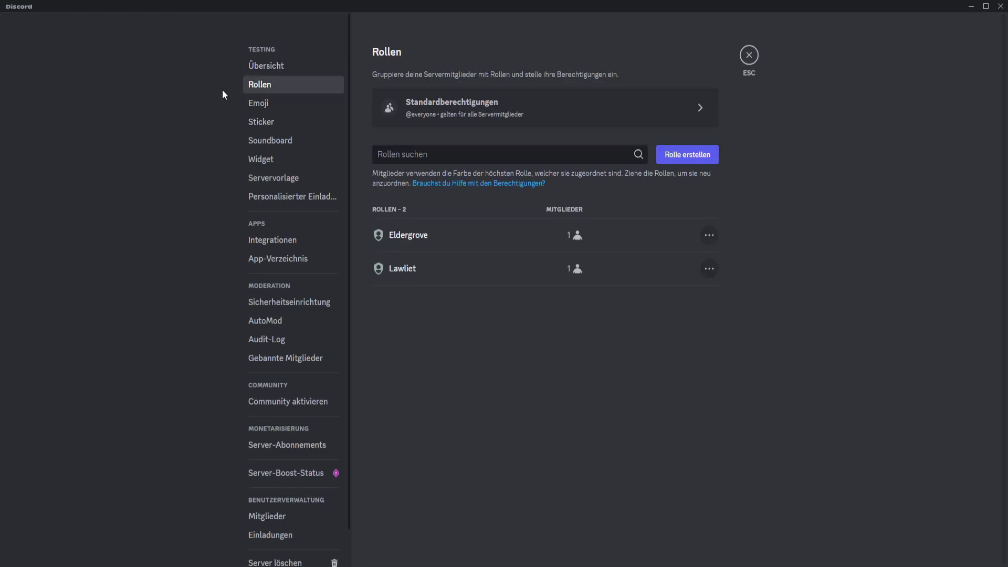
left_click(671, 155)
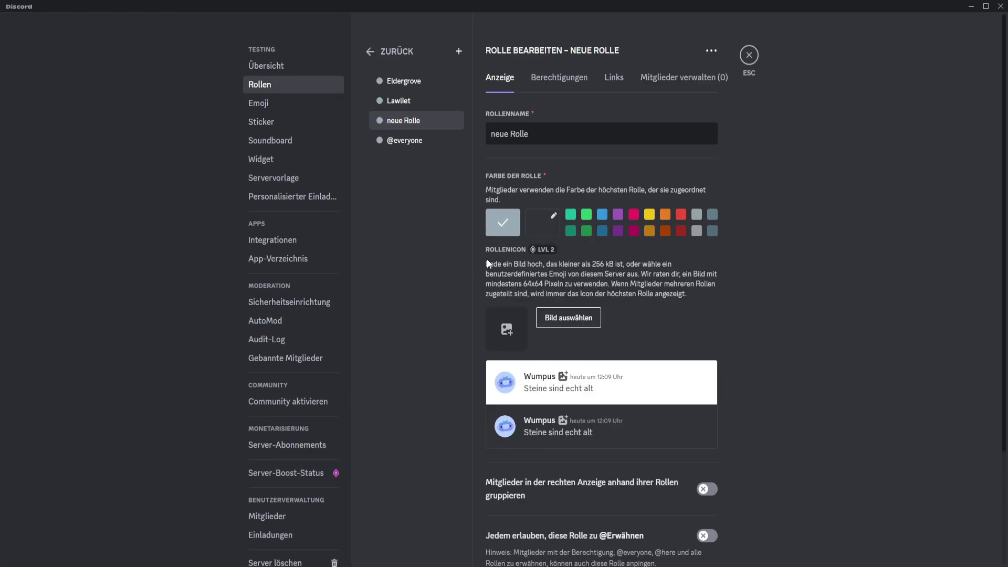
triple_click(545, 130)
type("Male")
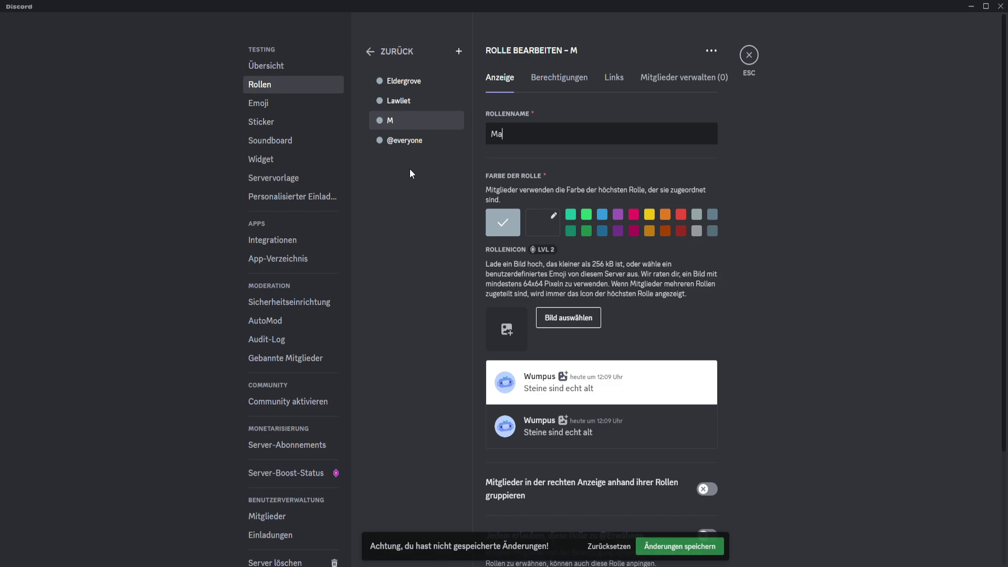
left_click(459, 51)
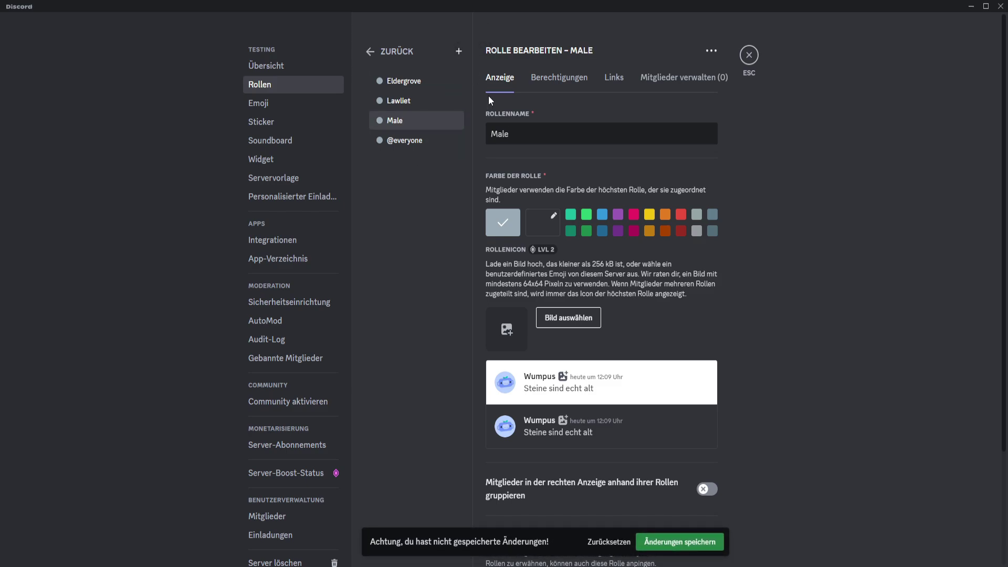
triple_click(537, 137)
type("Female")
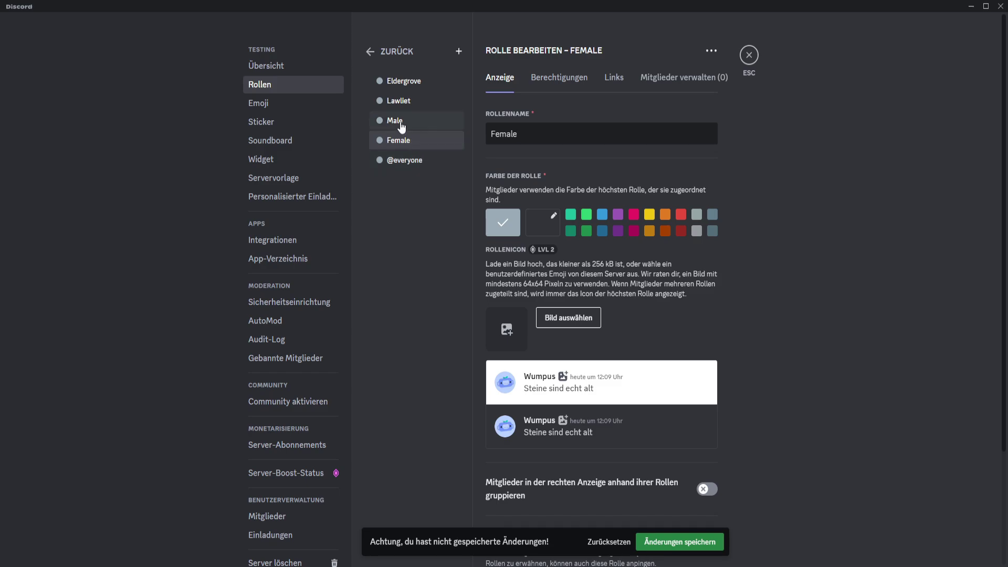
Colour Male blue and Female purple, save, and return to #test
left_click(420, 123)
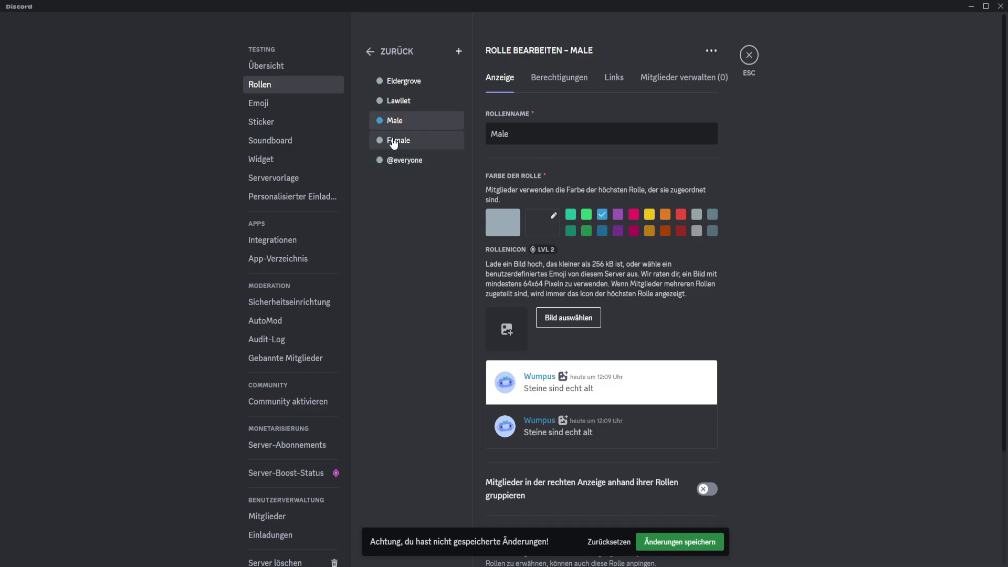
left_click(397, 140)
left_click(618, 214)
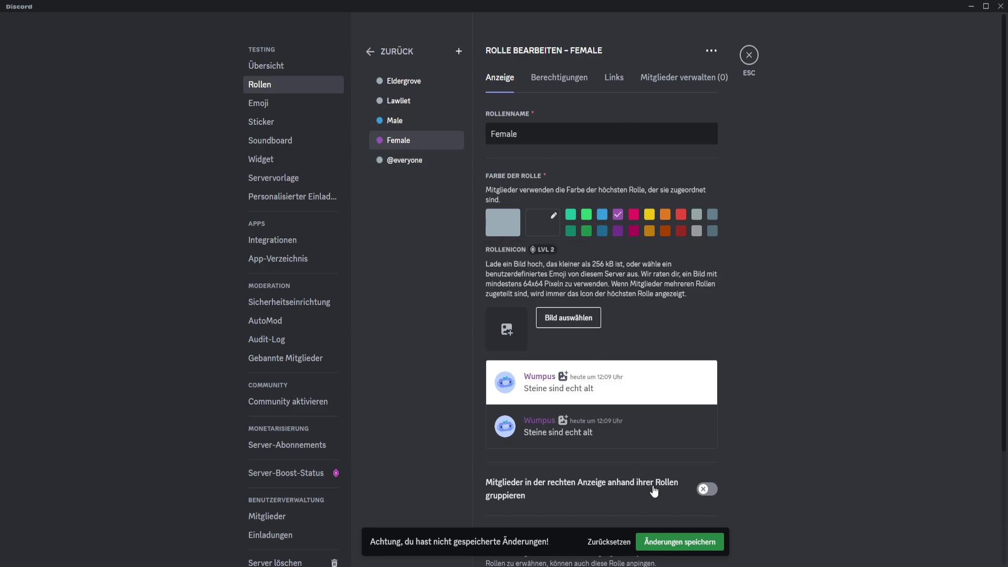
left_click(676, 545)
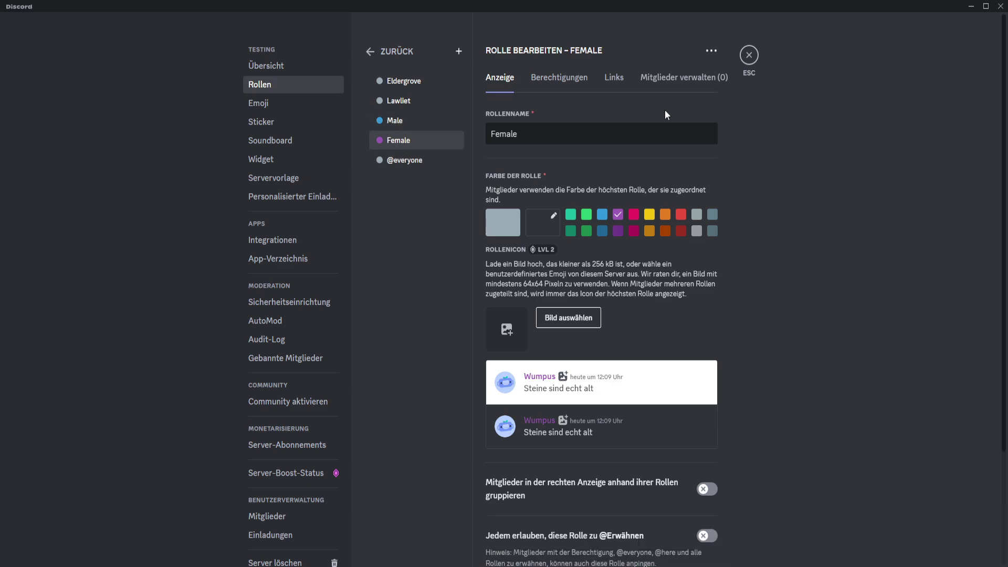
left_click(749, 57)
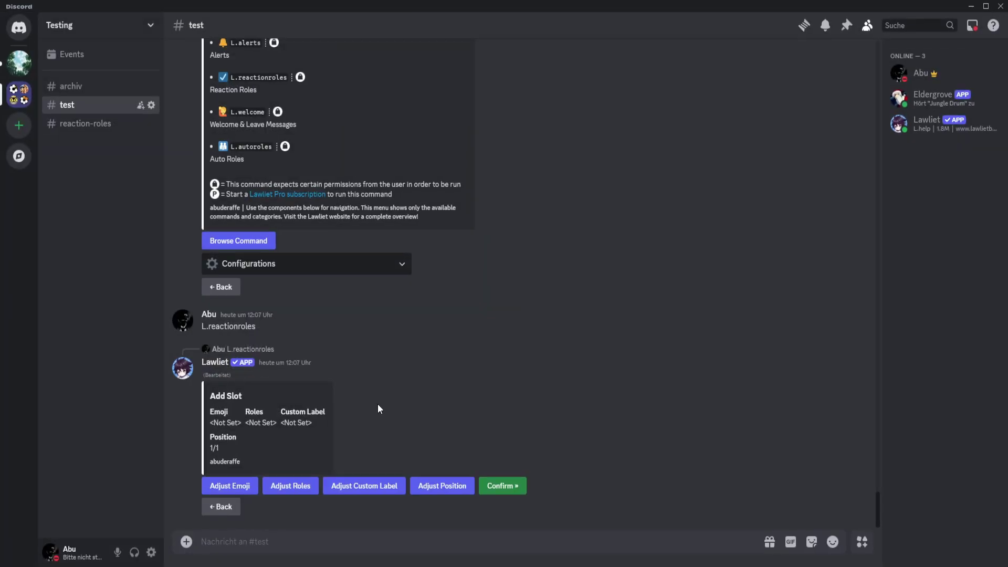
Assign the Male role to the new slot
left_click(297, 487)
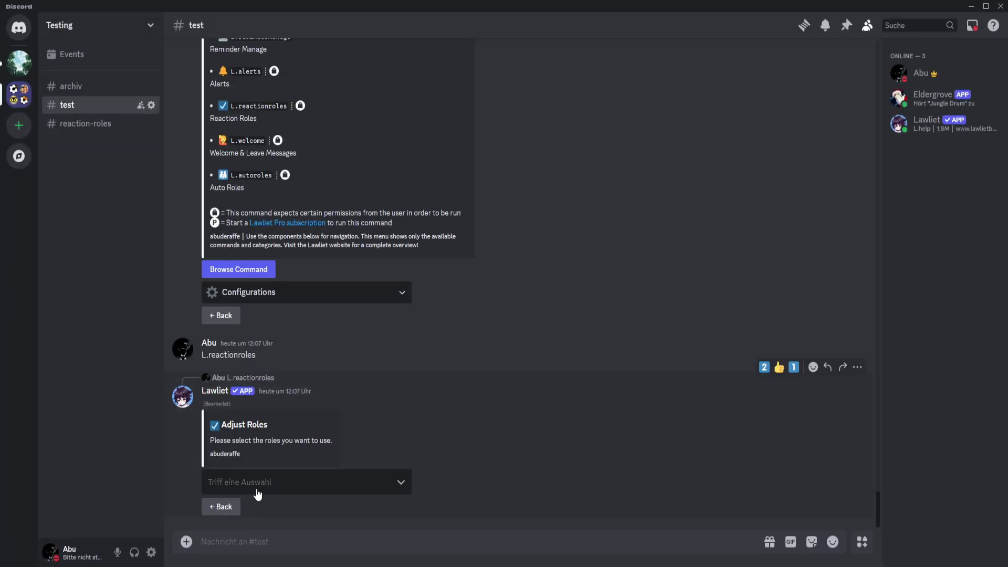
left_click(257, 492)
left_click(264, 437)
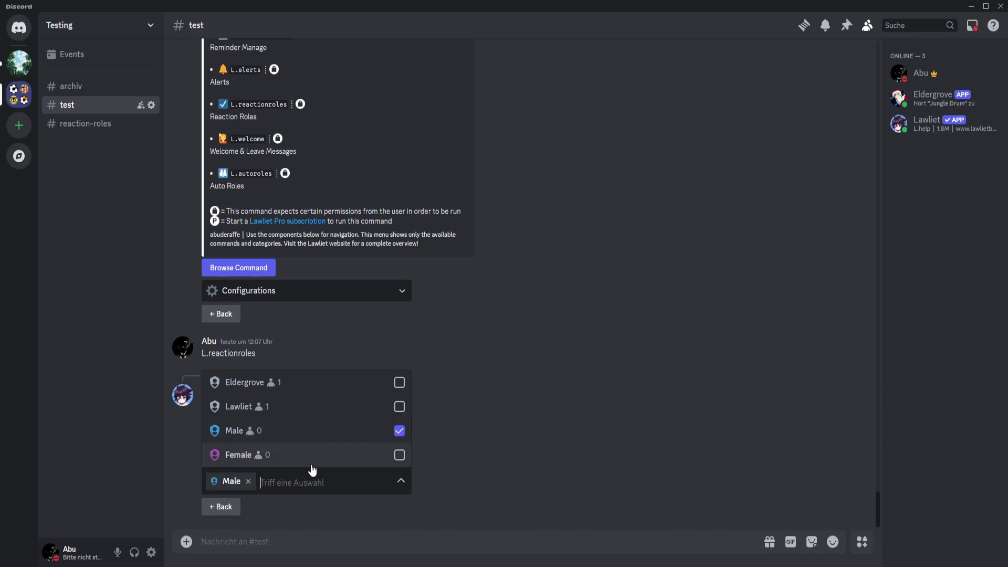
left_click(312, 468)
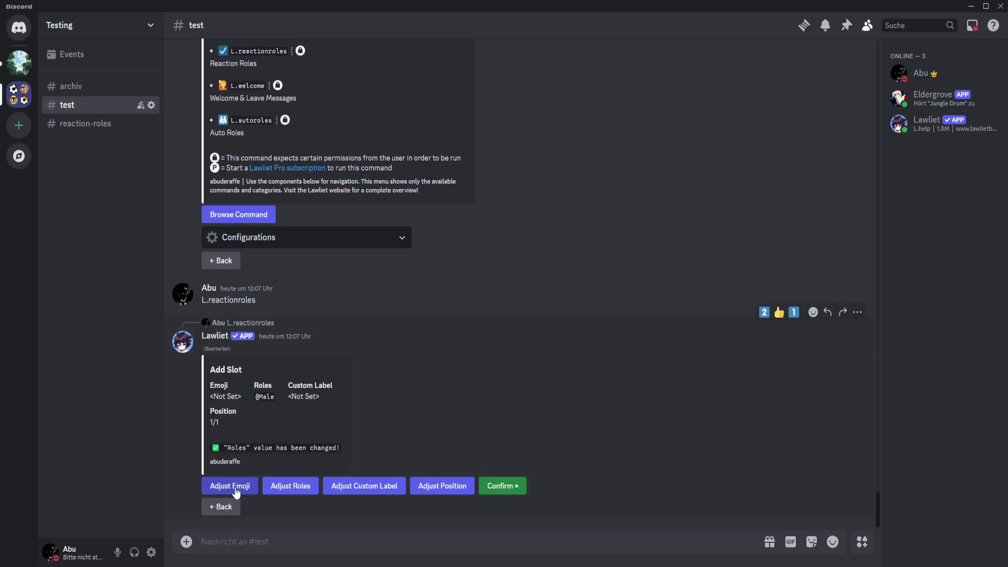
Set the slot's emoji to the grinning face from the emoji picker
left_click(235, 489)
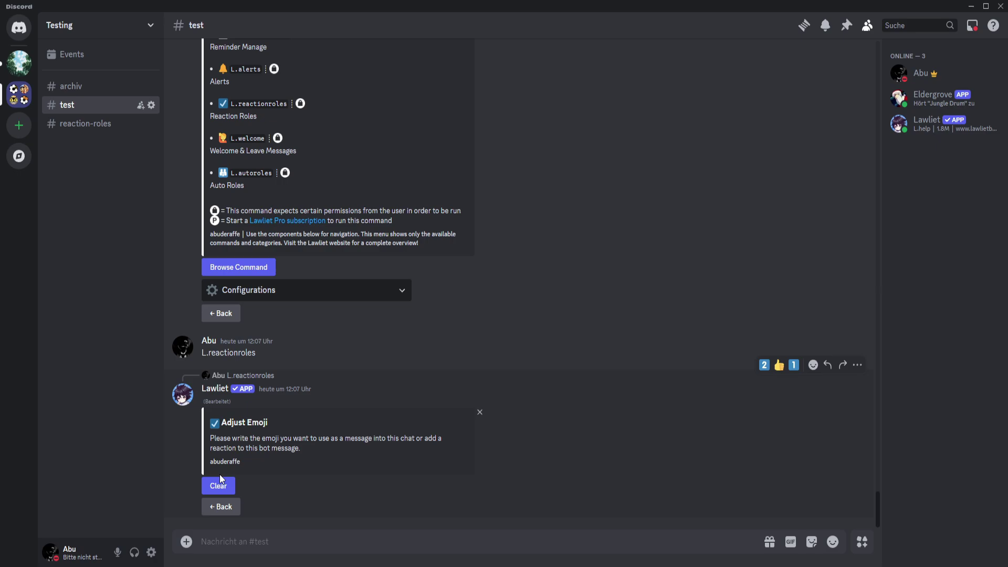
left_click(832, 542)
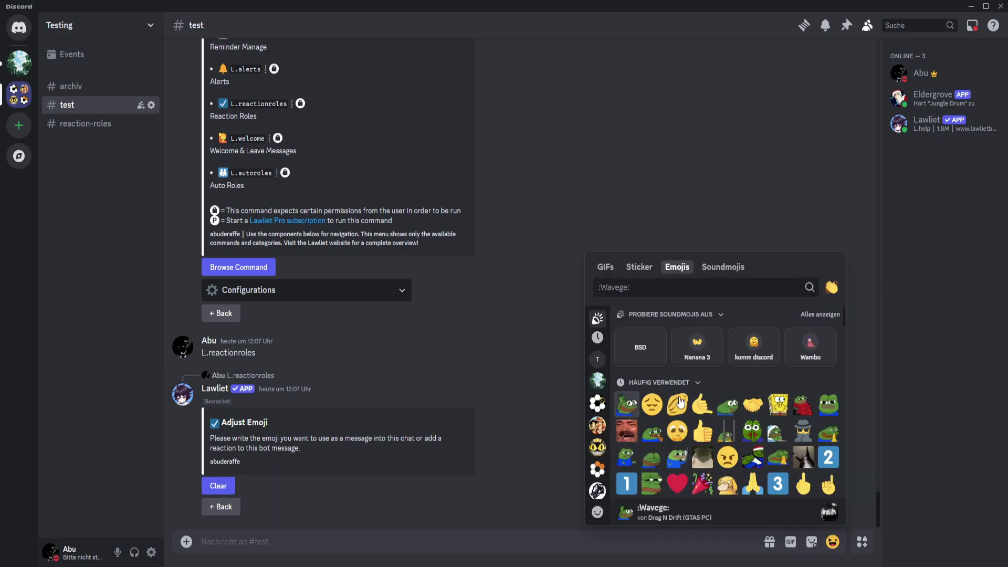
left_click(598, 359)
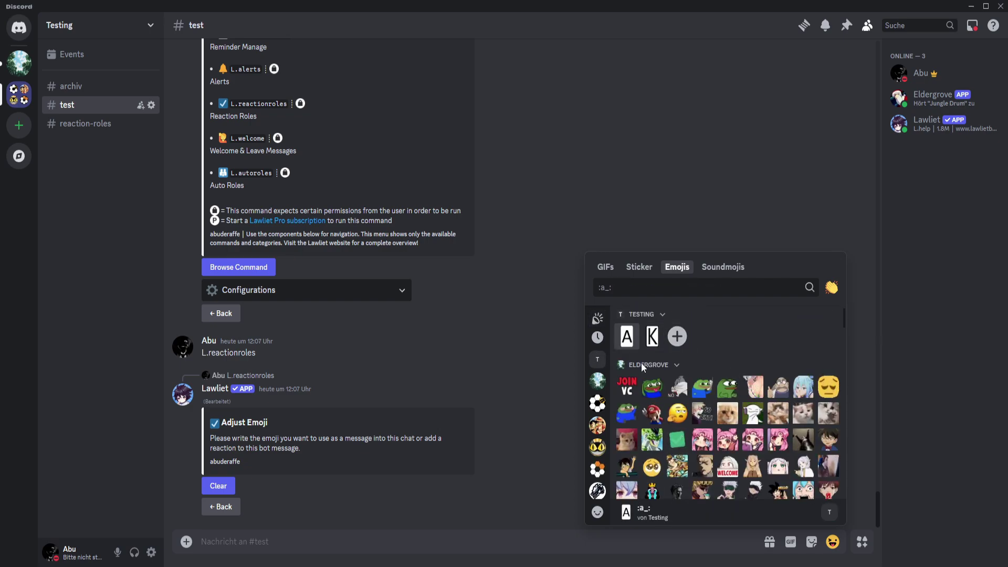
left_click(598, 513)
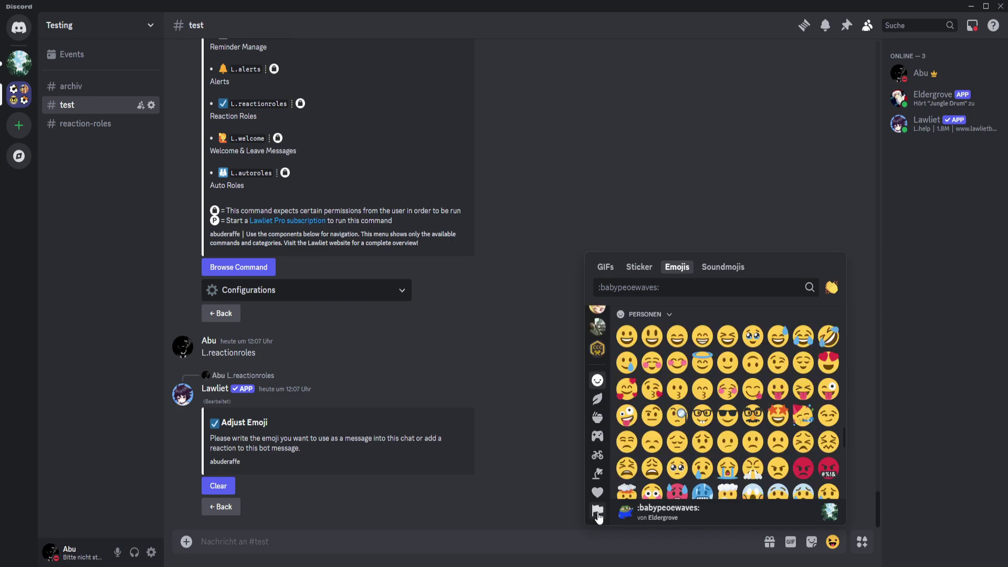
left_click(626, 336)
key("Return")
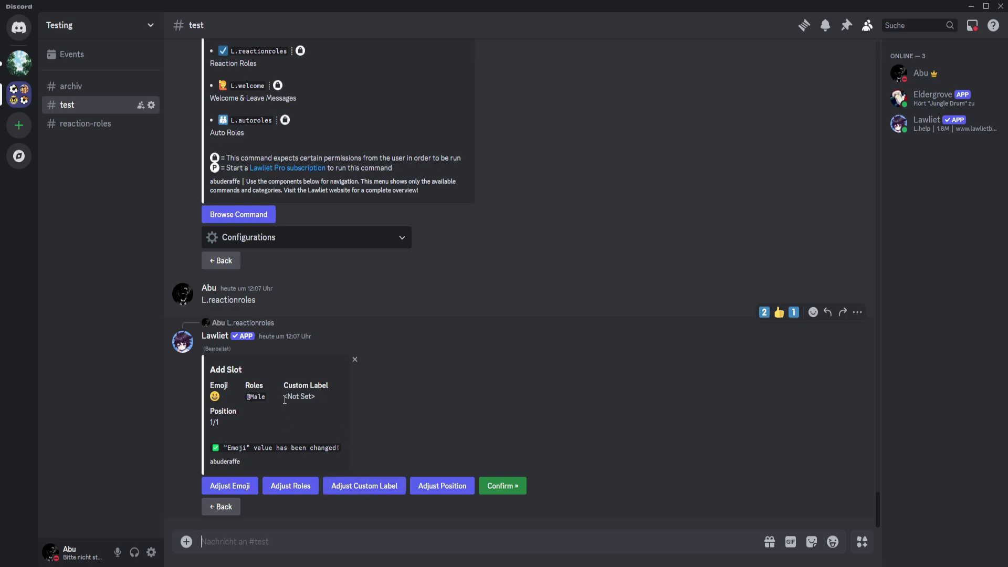
left_click(376, 485)
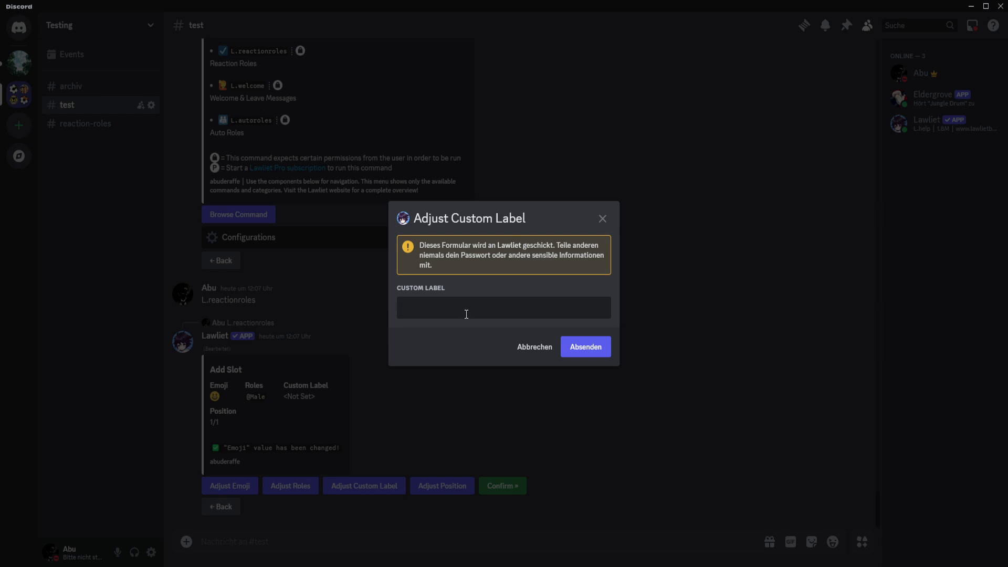
Label the slot 'Male Role' and confirm adding it to Gender Roles
type("Male Ro")
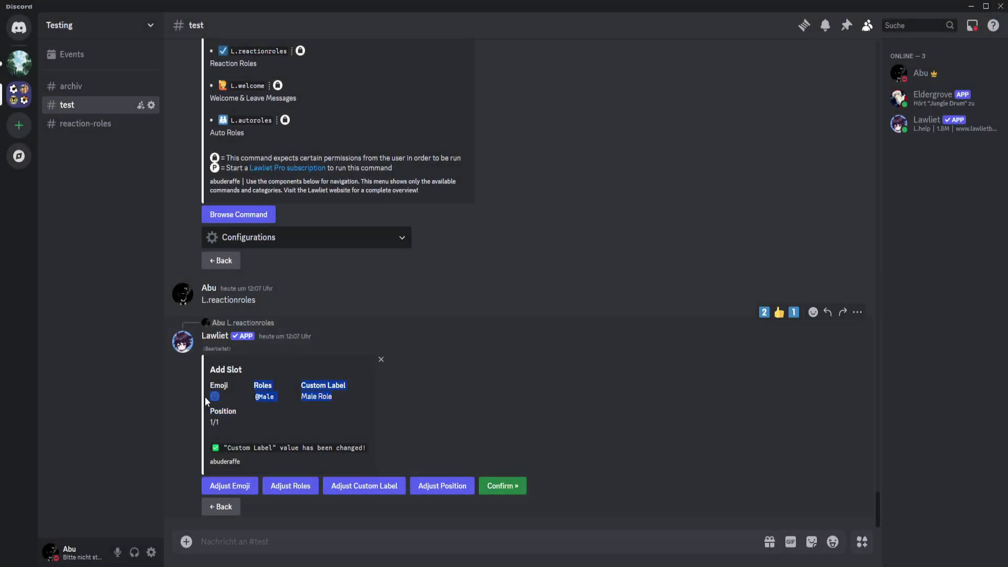
left_click_drag(332, 397, 326, 406)
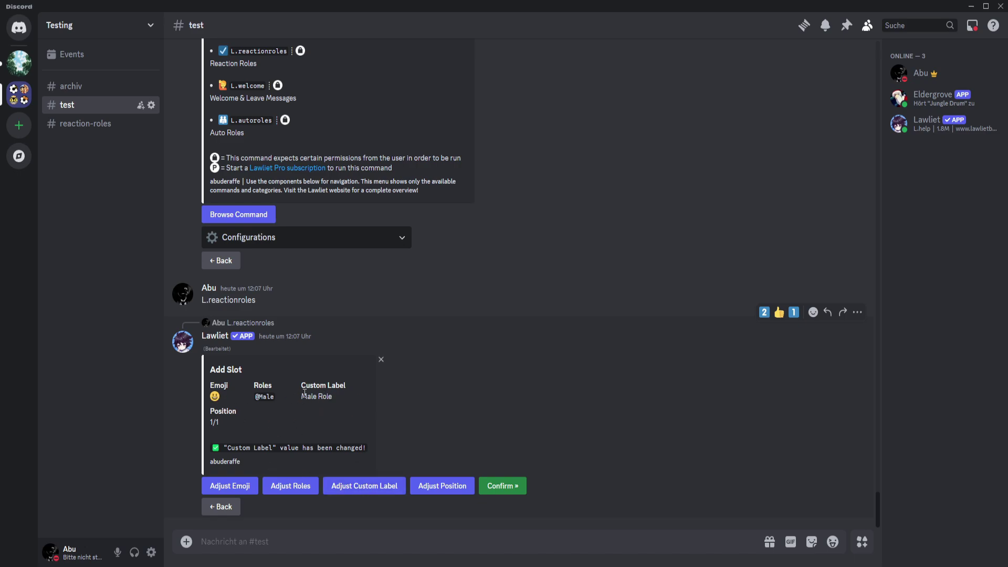
triple_click(297, 401)
left_click(299, 413)
left_click(505, 489)
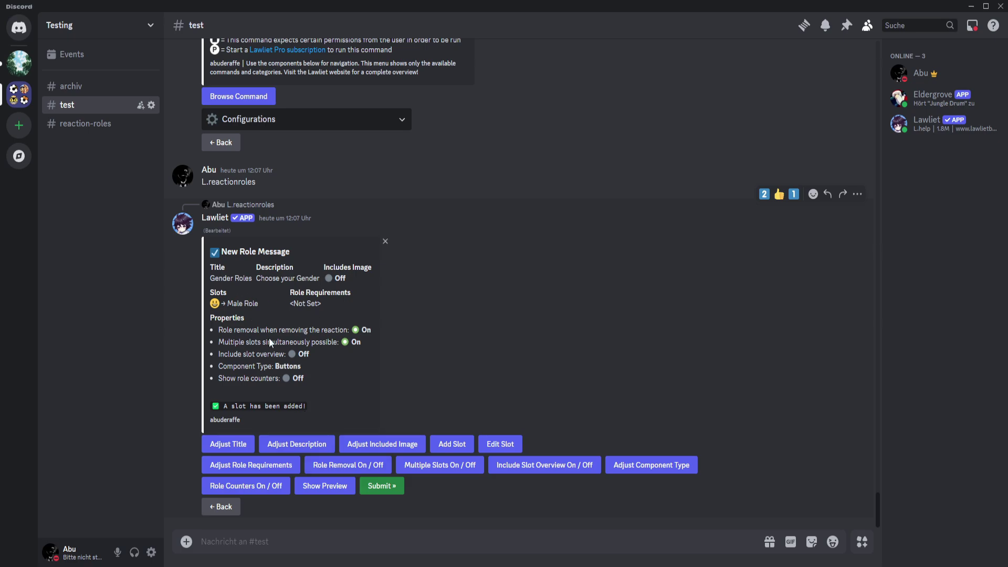
Add a second slot (position 2/2) and assign it the Female role
left_click_drag(260, 306, 224, 304)
left_click(247, 304)
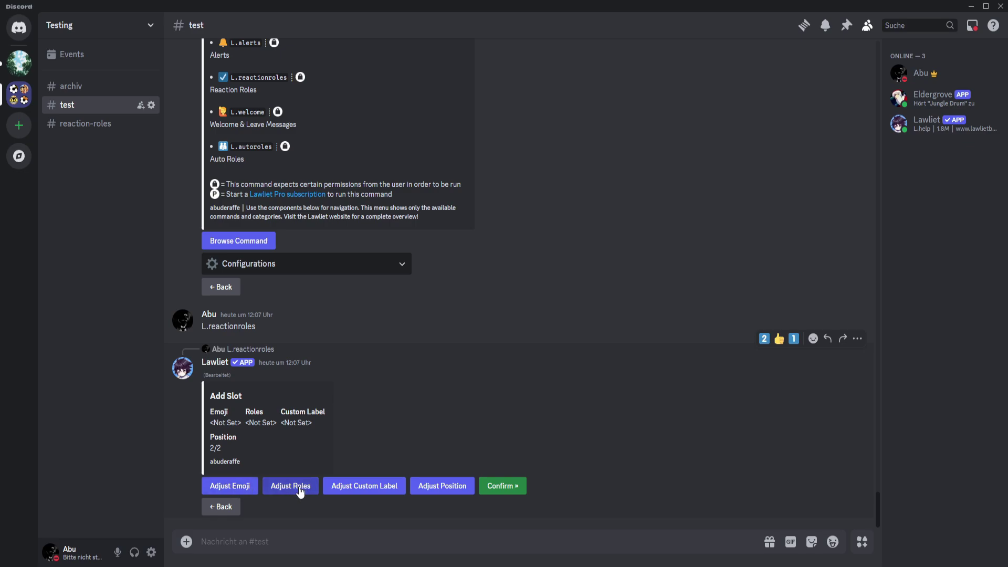
left_click(300, 487)
left_click(277, 484)
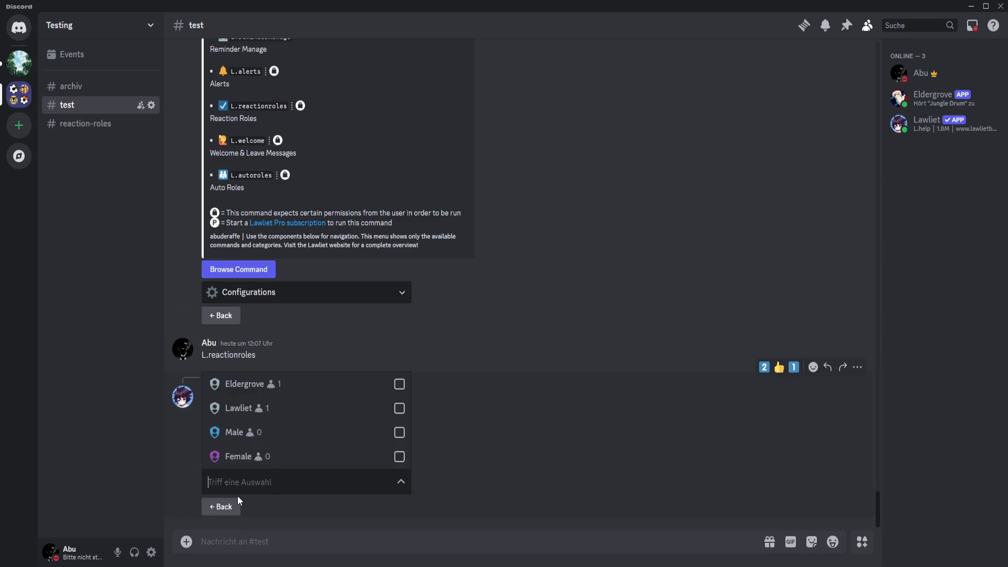
left_click(253, 456)
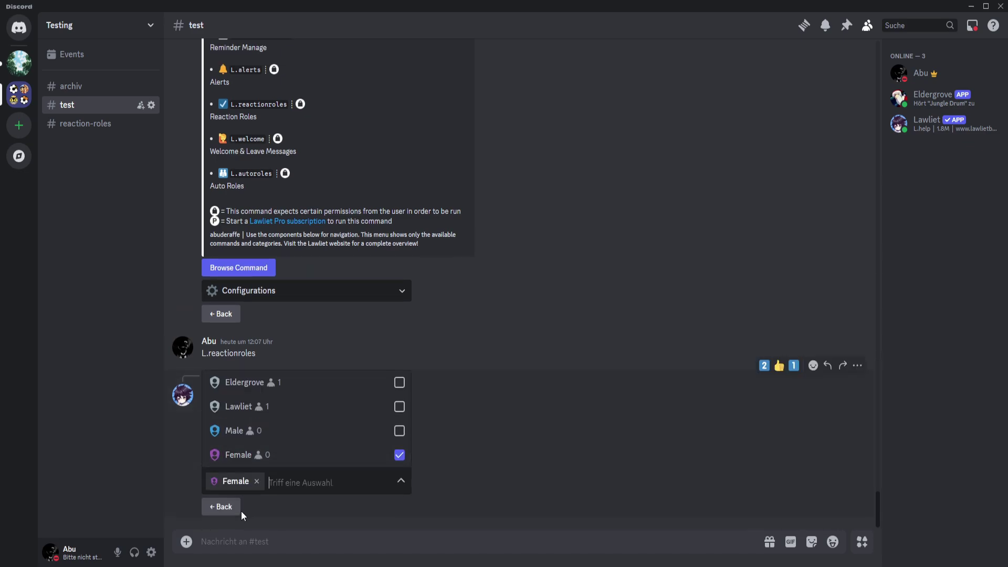
left_click(270, 522)
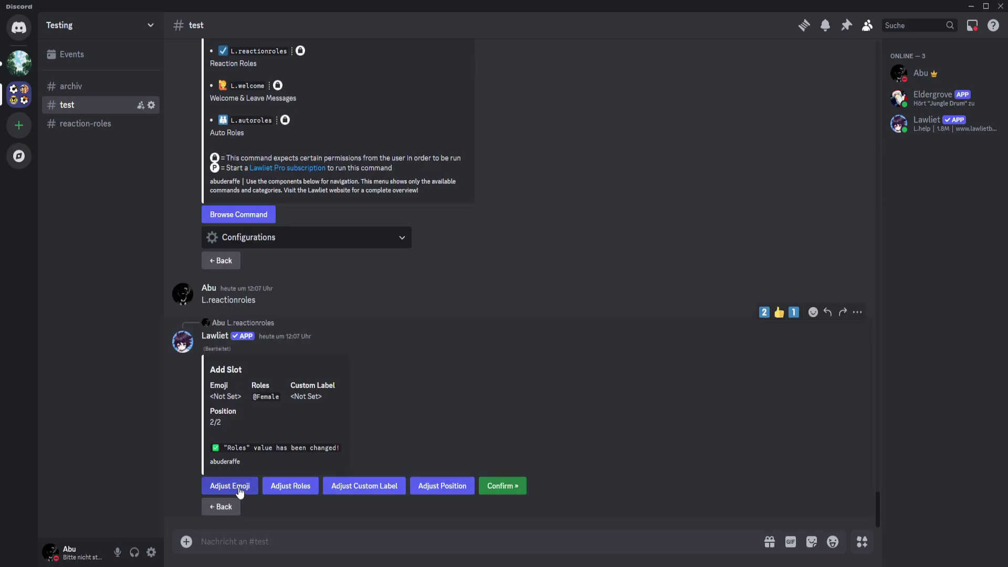
Assign the :smiley: emoji to the second slot holding the Female role
left_click(239, 487)
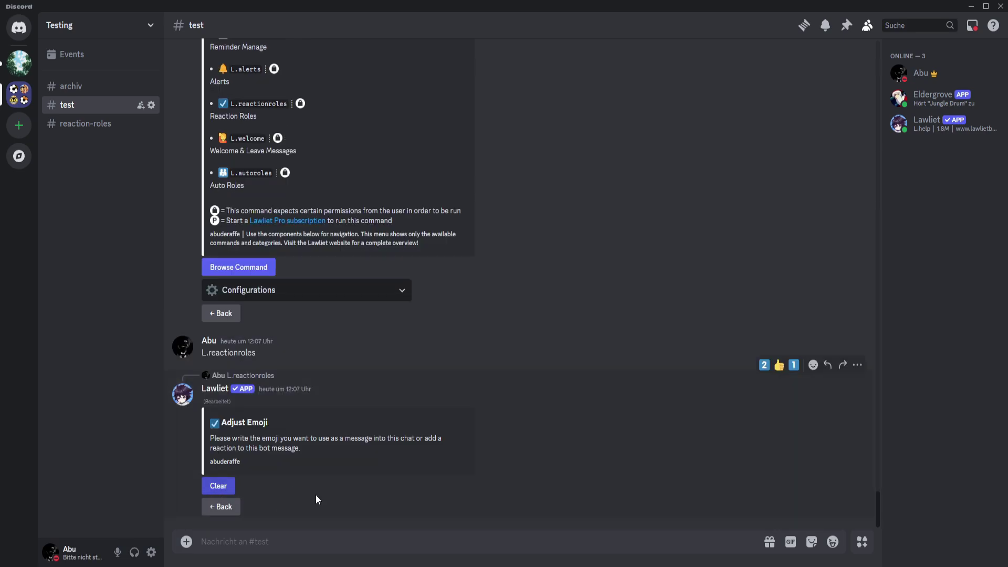
left_click(832, 541)
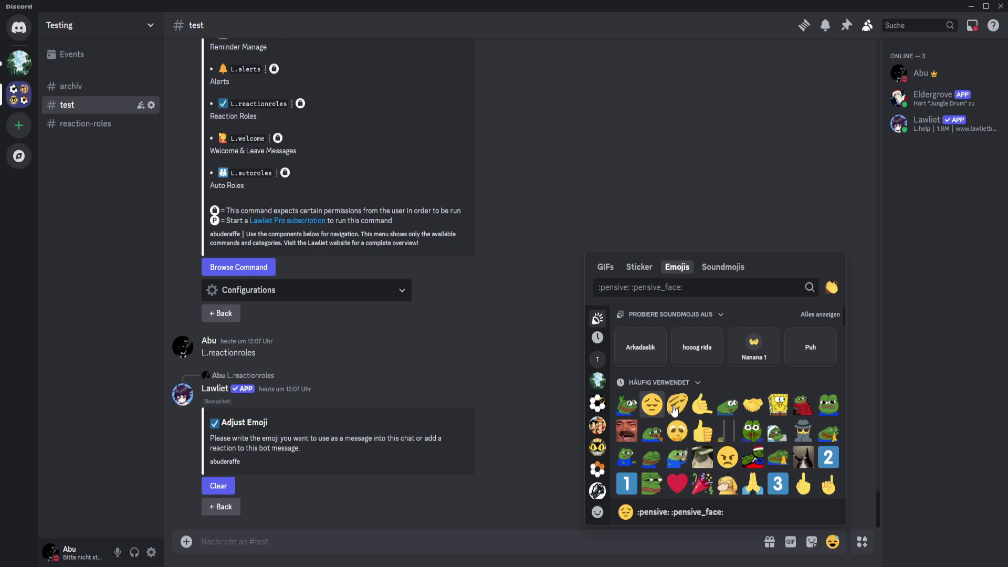
scroll(656, 409, "down", 5)
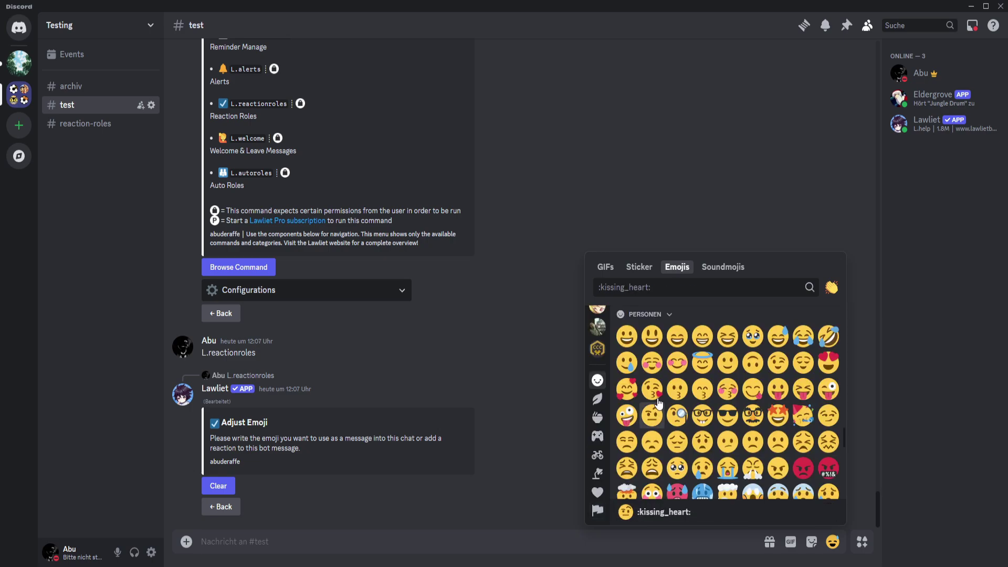
left_click(652, 342)
key("Return")
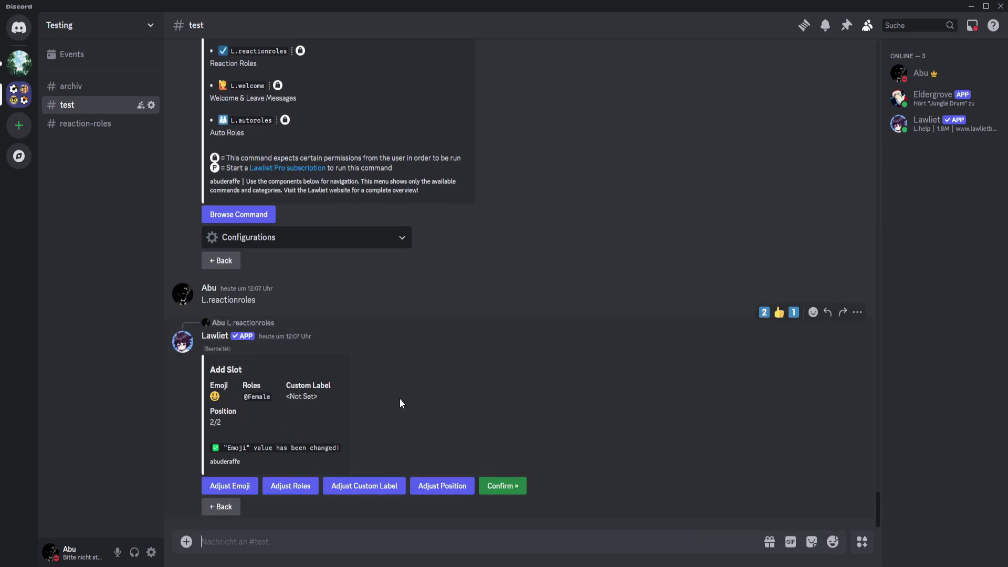
left_click(387, 484)
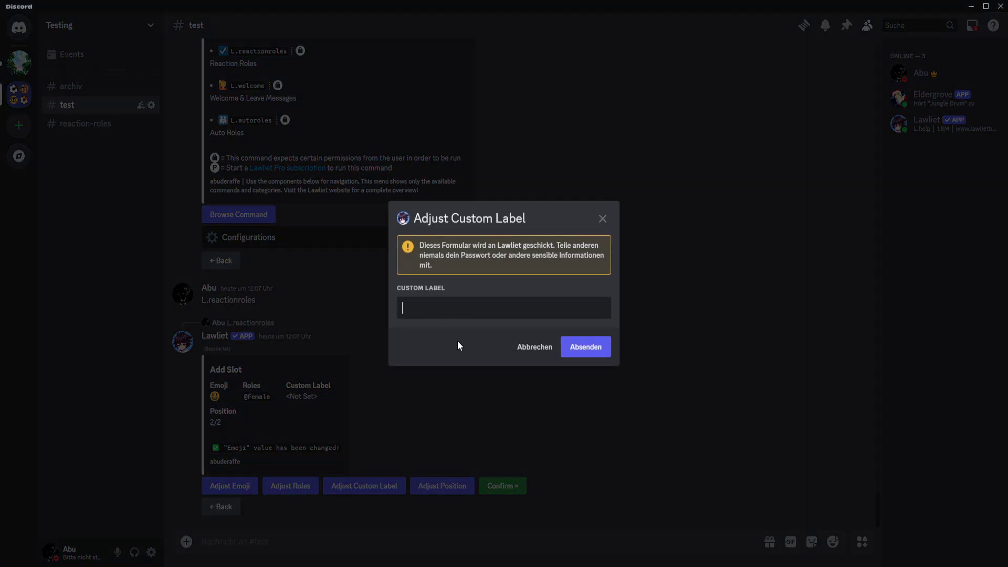
Label the Female slot 'Female Gender' and confirm adding it to the message
type("Female Gender")
left_click(582, 348)
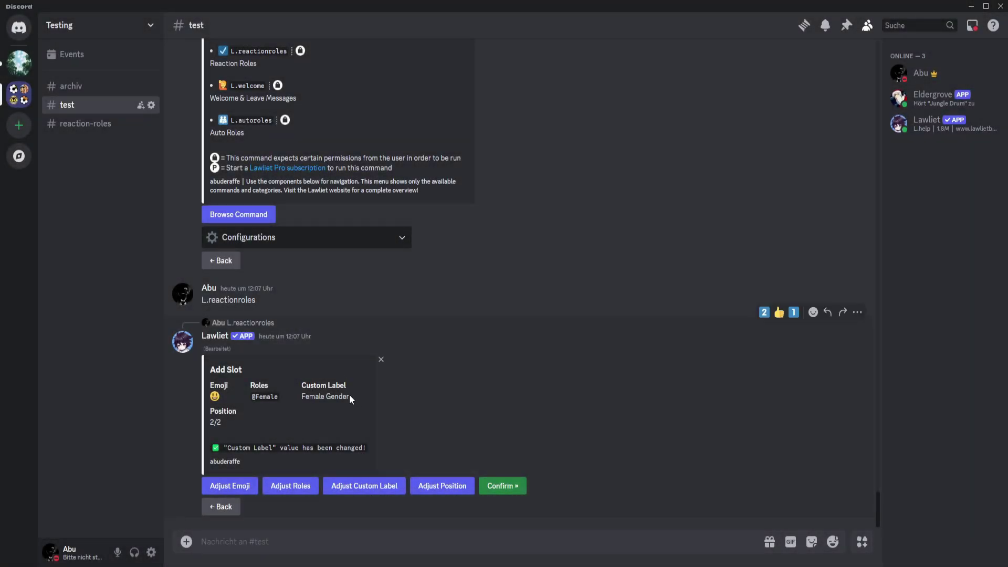
left_click_drag(361, 401, 251, 398)
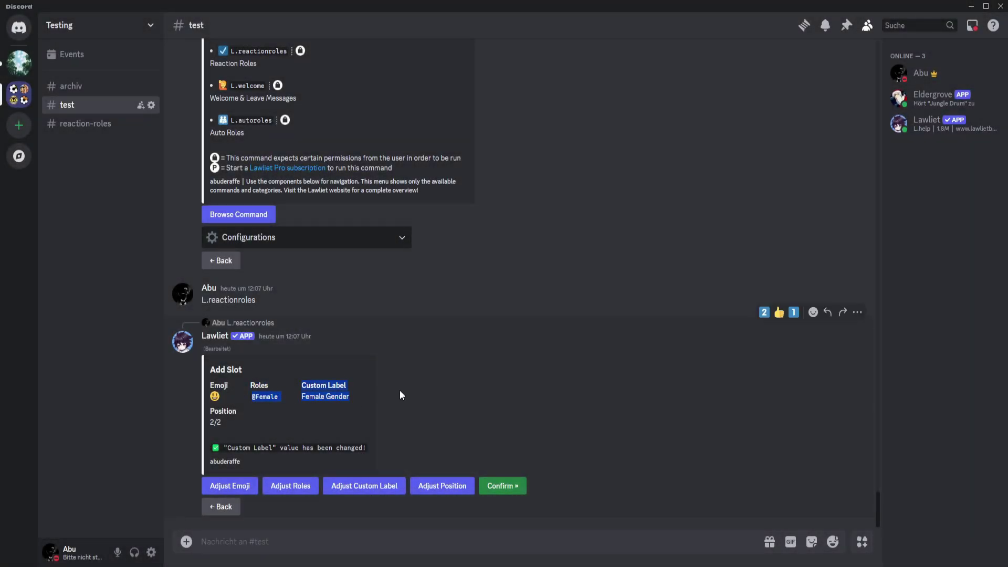
left_click(502, 487)
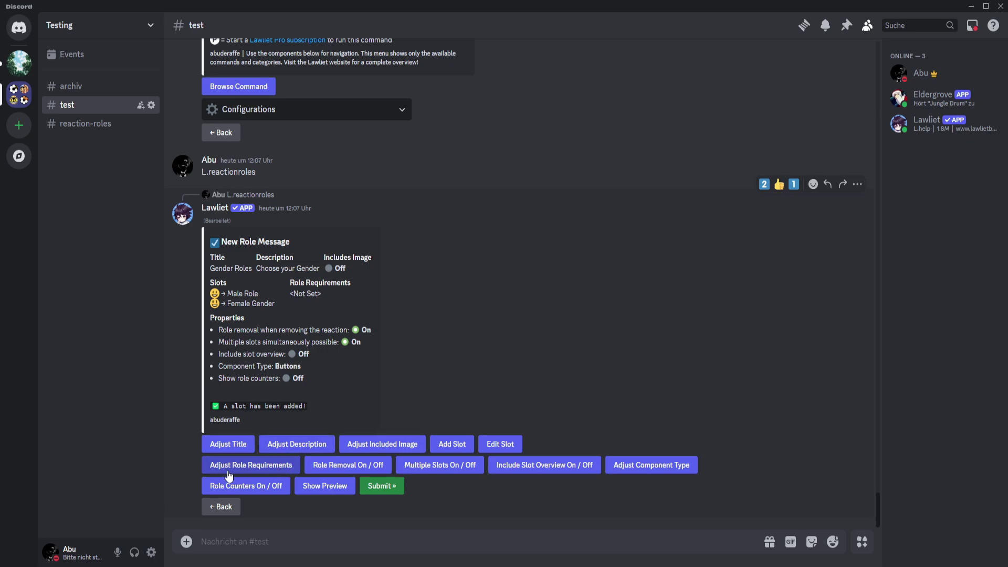
left_click(278, 467)
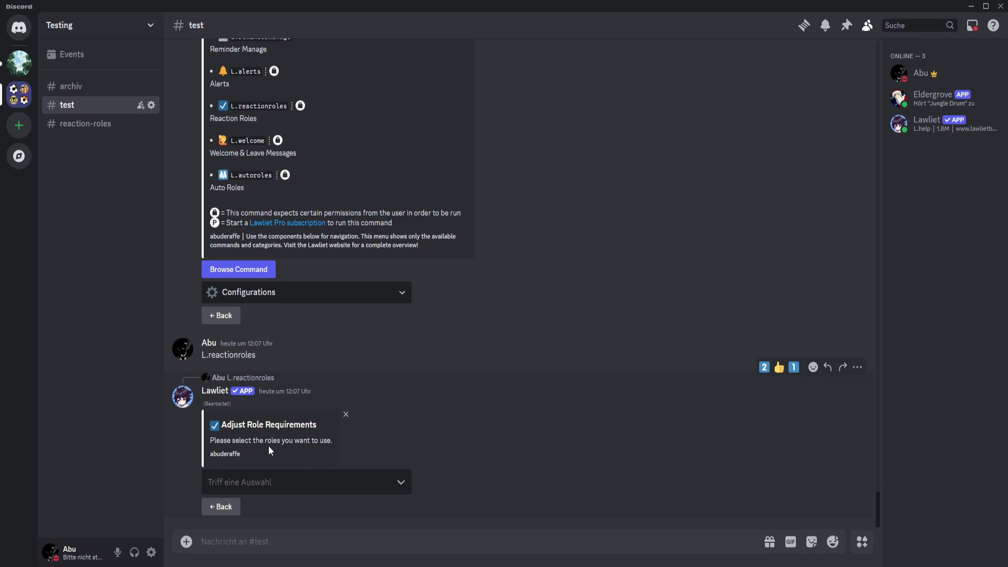
left_click(262, 484)
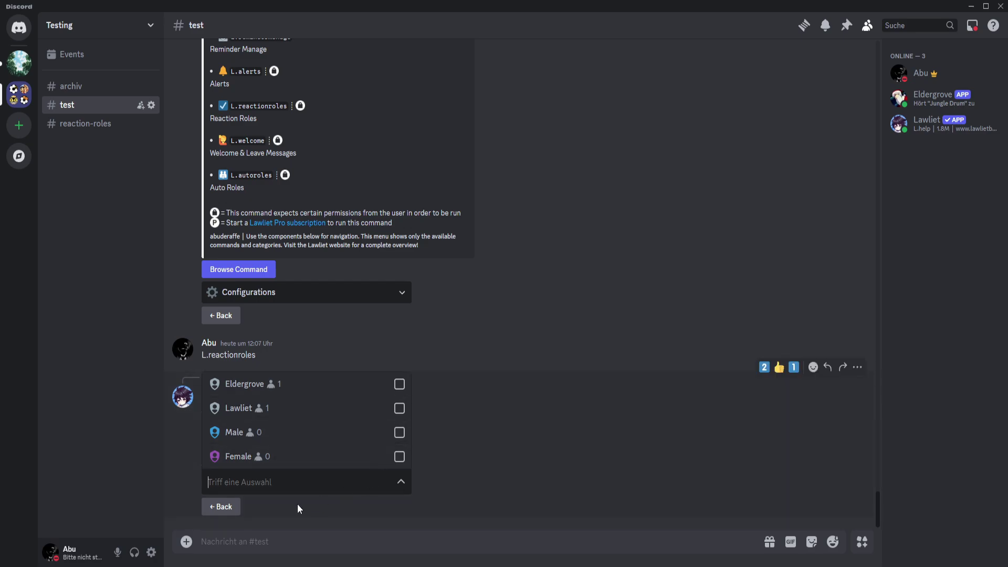
left_click(219, 506)
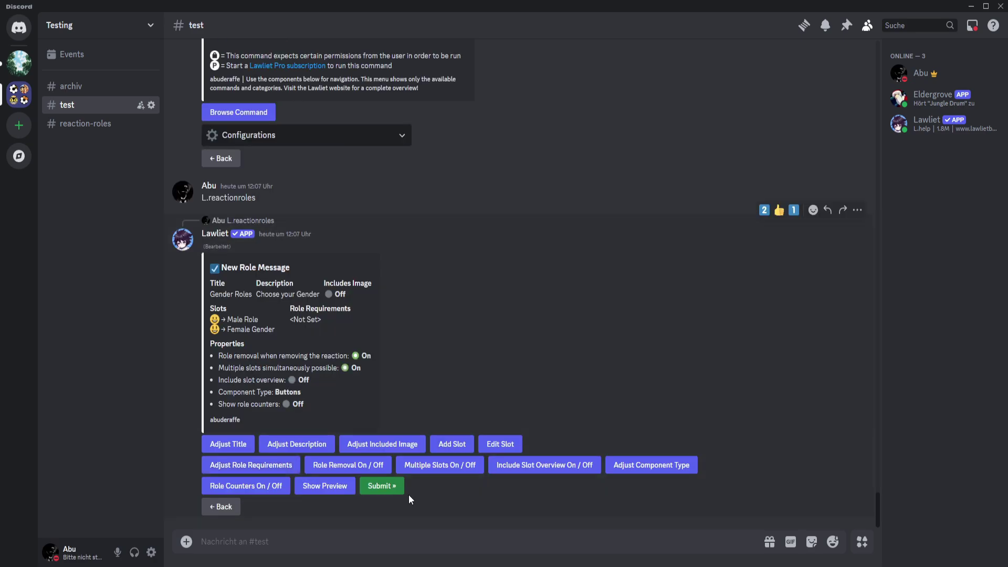
left_click(334, 466)
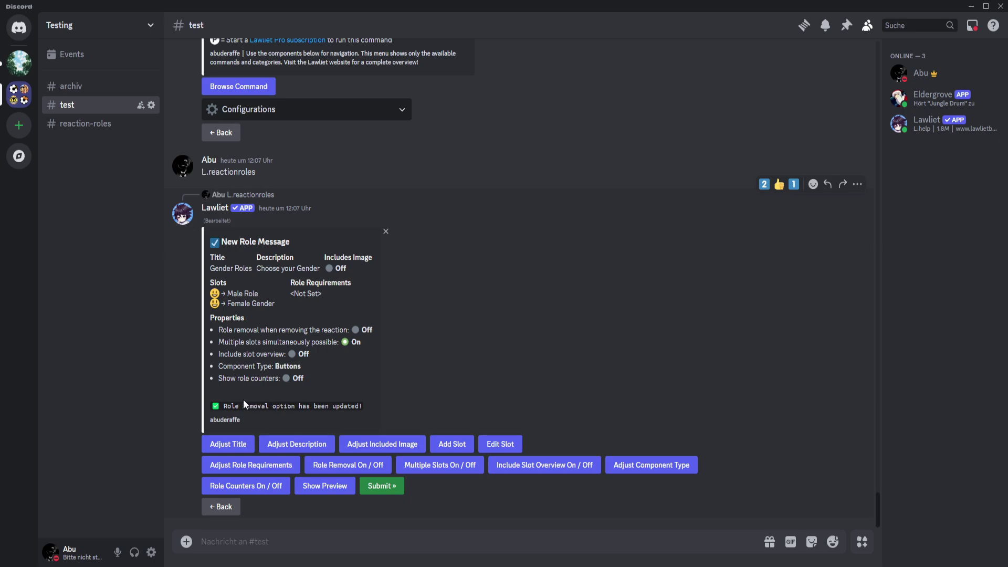
left_click_drag(223, 406, 272, 406)
left_click(357, 403)
left_click(352, 466)
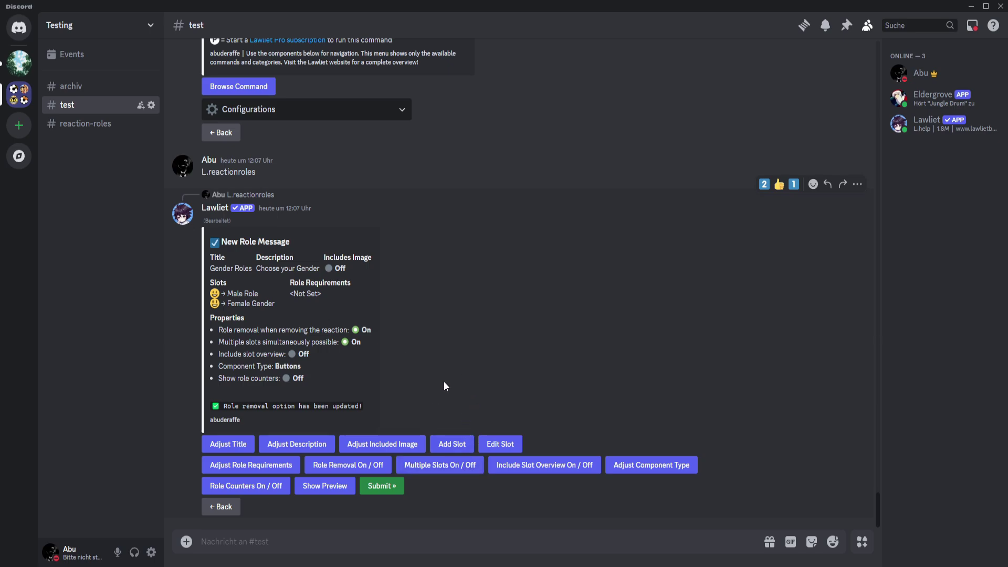
Toggle Multiple Slots off and back on so multiple slots stay allowed
left_click(448, 471)
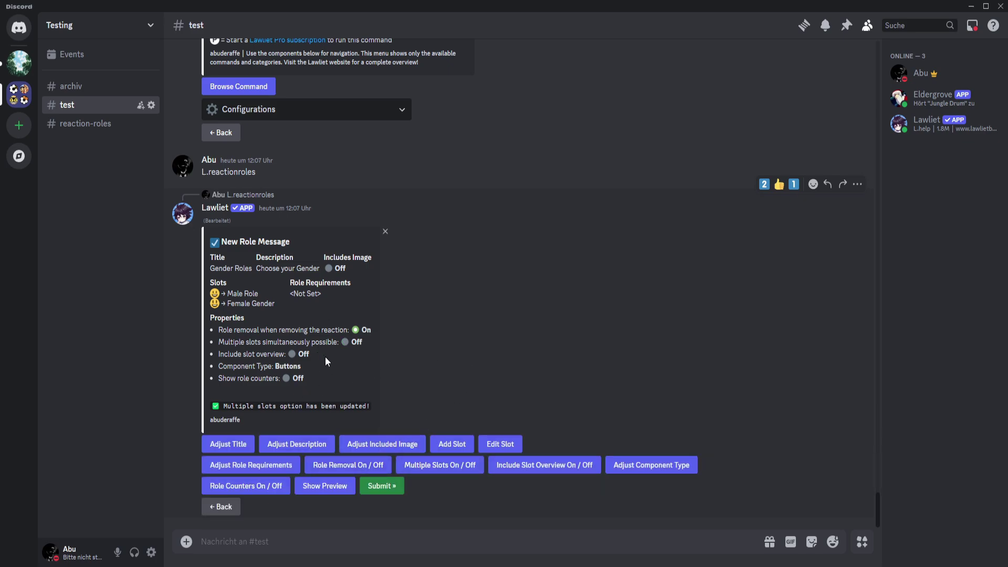
left_click_drag(235, 342, 279, 344)
left_click(277, 344)
left_click_drag(220, 341, 267, 343)
left_click(246, 342)
left_click_drag(321, 345, 269, 342)
left_click(270, 341)
left_click(449, 468)
Enable Include Slot Overview and Role Counters for the Gender Roles message
left_click_drag(253, 354, 268, 354)
left_click(555, 467)
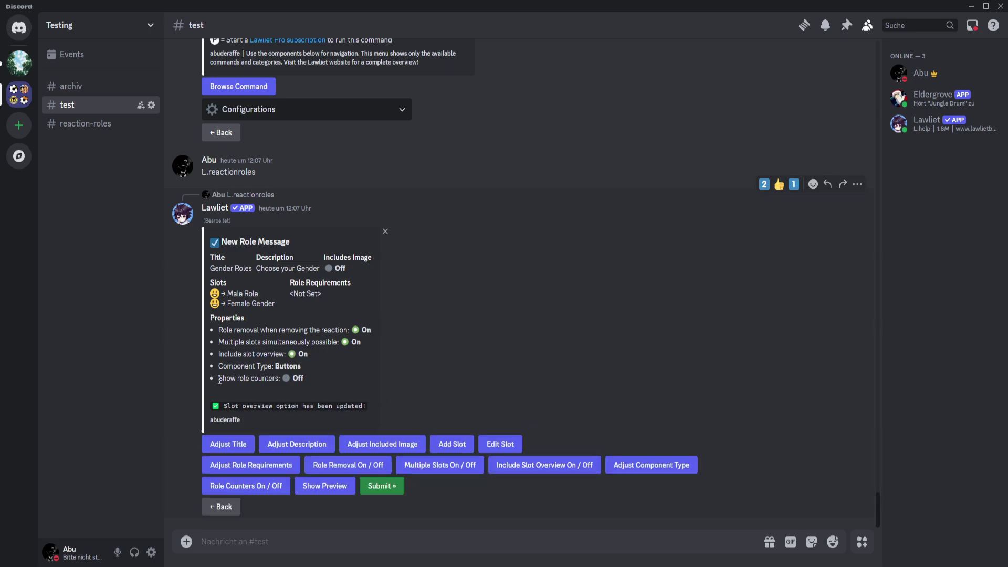
left_click_drag(219, 380, 268, 379)
left_click(247, 380)
left_click(261, 493)
left_click_drag(218, 366, 274, 365)
left_click(277, 366)
Preview the Gender Roles message, return to the configuration, and submit it
left_click(344, 488)
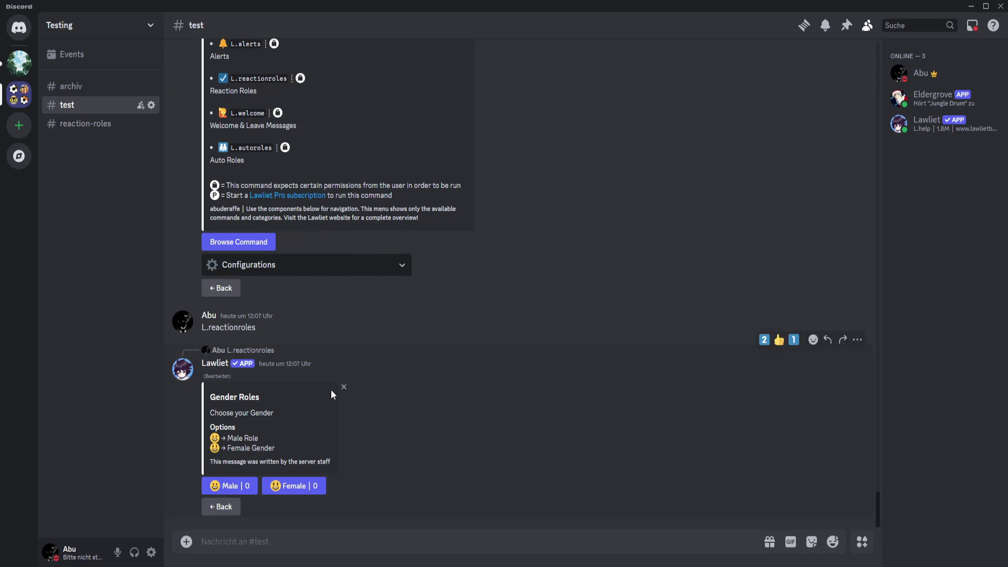
right_click(244, 326)
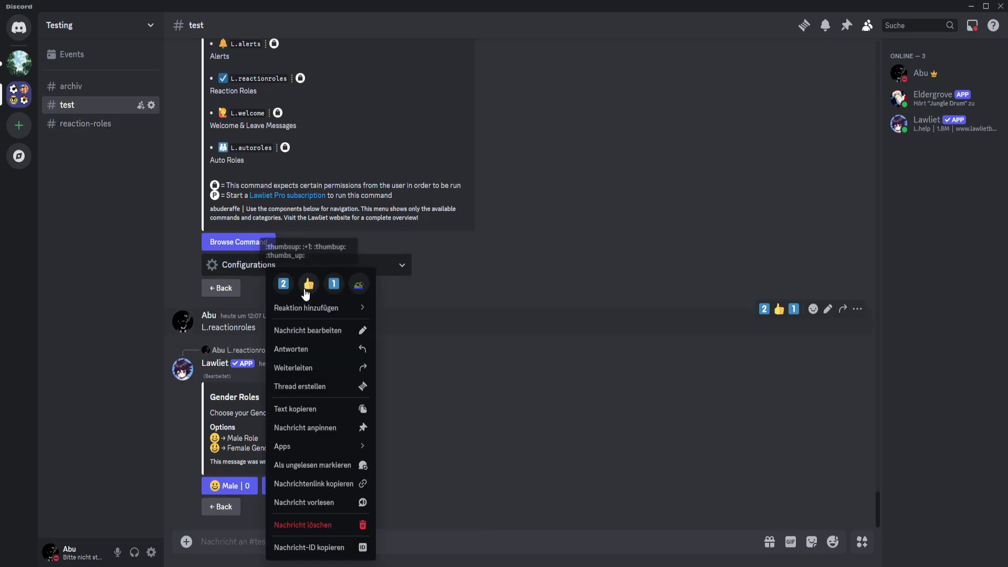
left_click(307, 290)
left_click(220, 331)
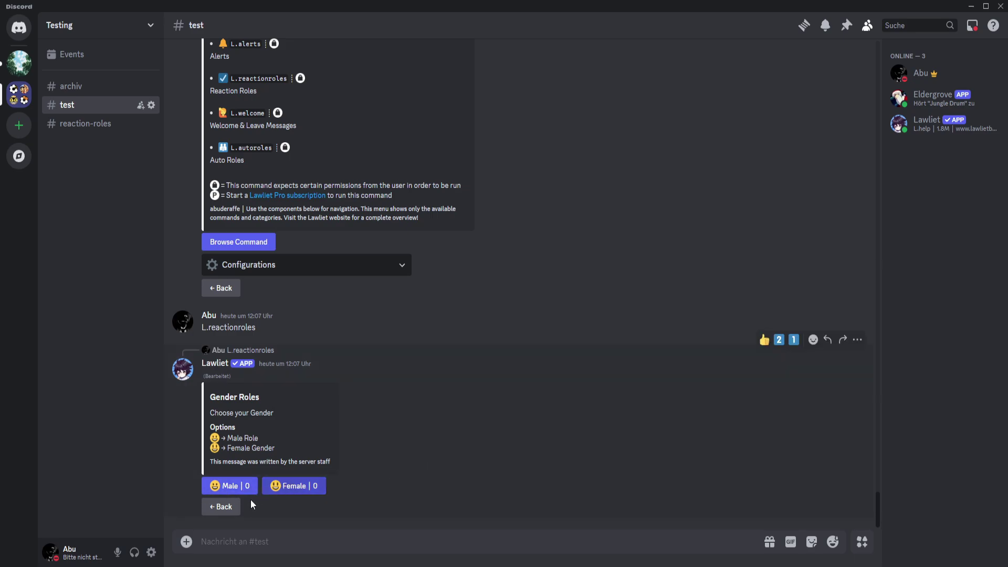
left_click(224, 506)
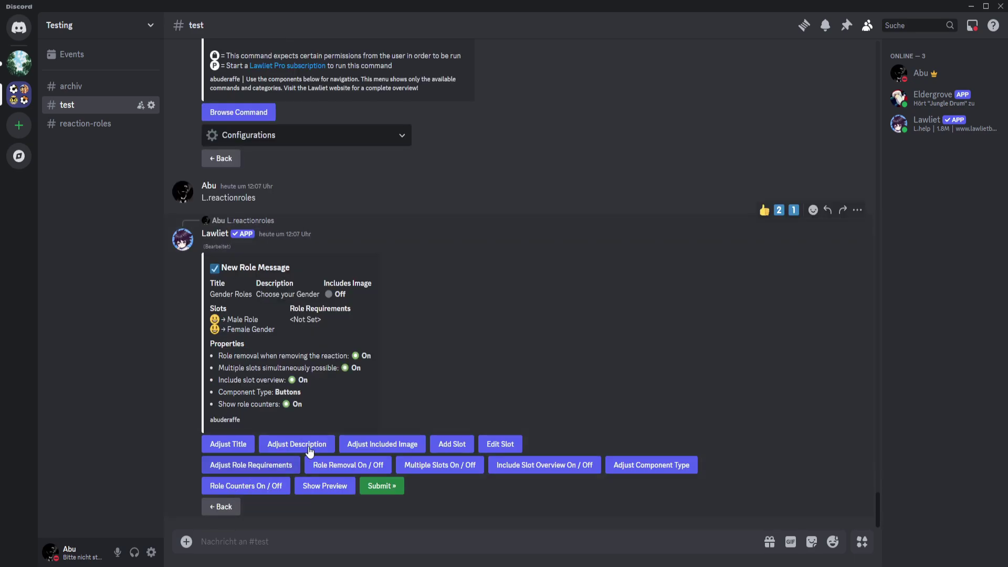
left_click(379, 487)
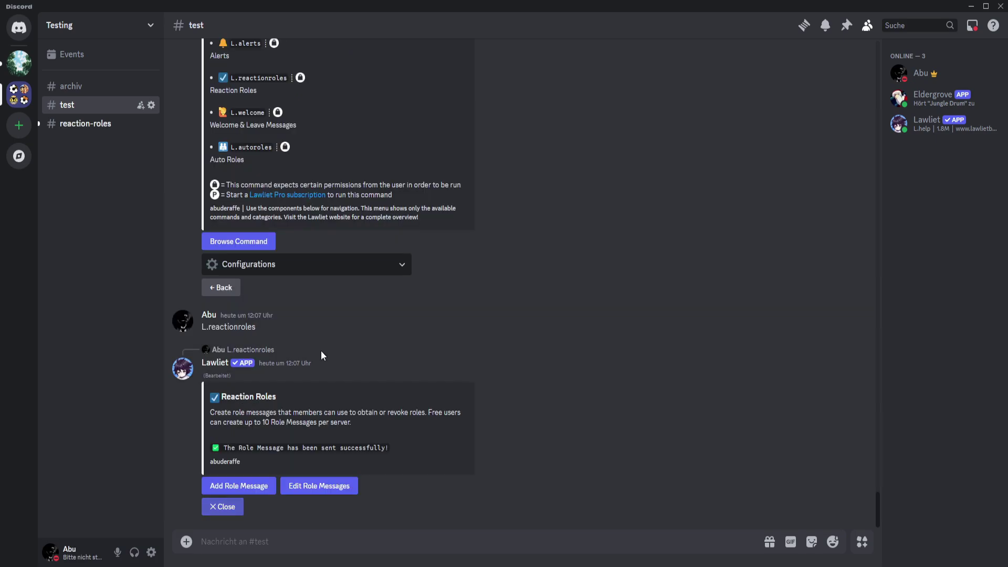
In #reaction-roles, take the Male role from the Gender Roles message
left_click(76, 125)
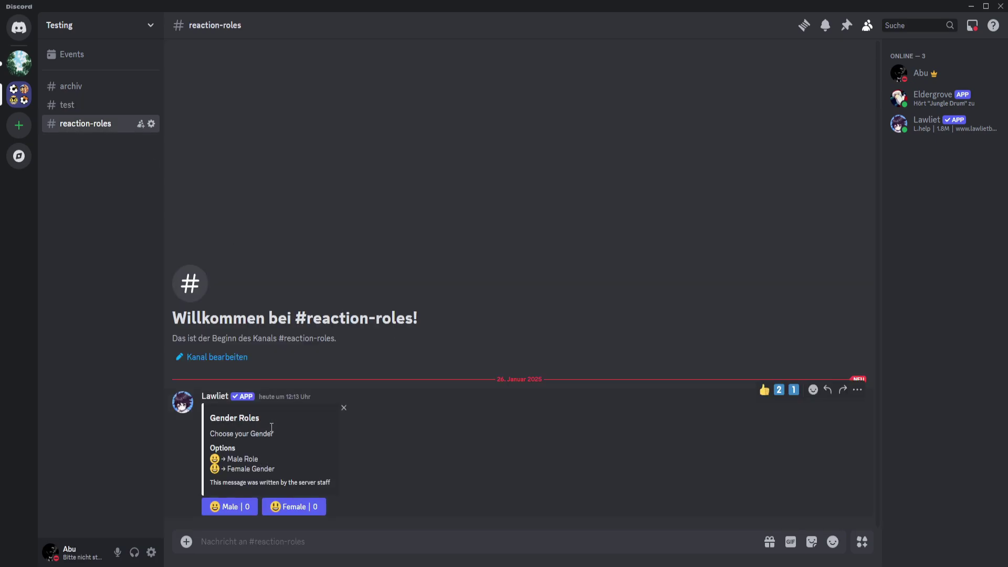
left_click(233, 507)
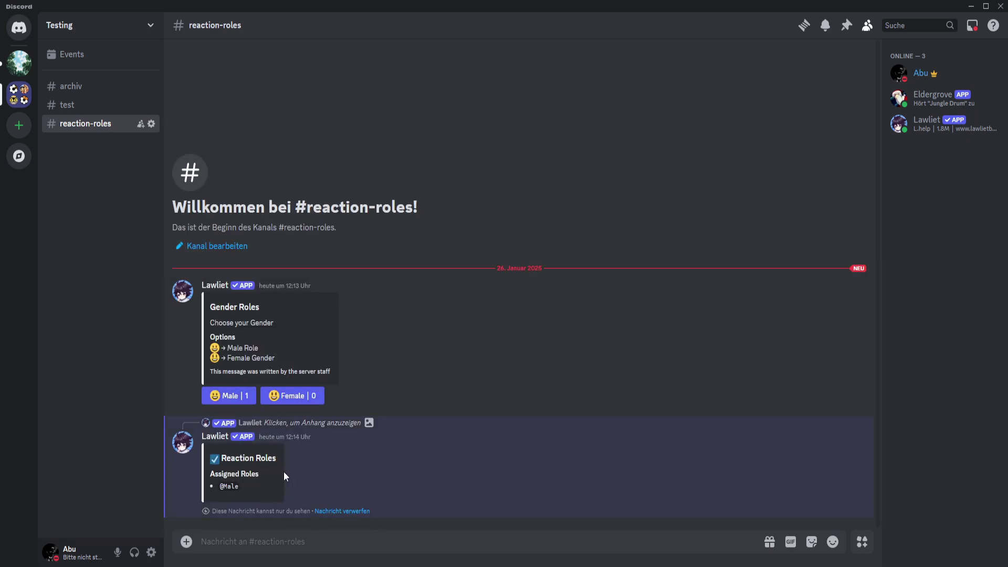
left_click(342, 510)
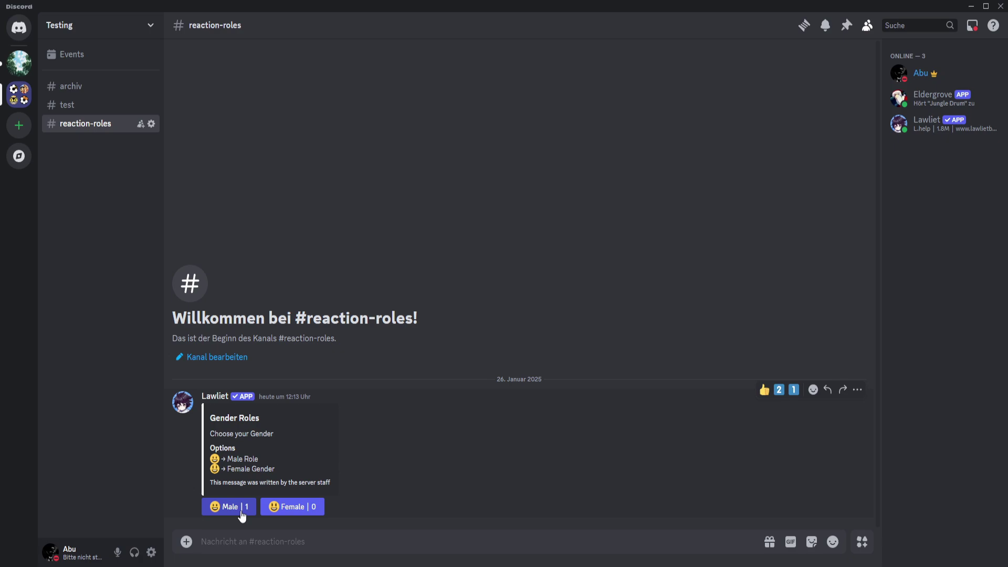
Give the Male role back so both counters return to 0
left_click(286, 513)
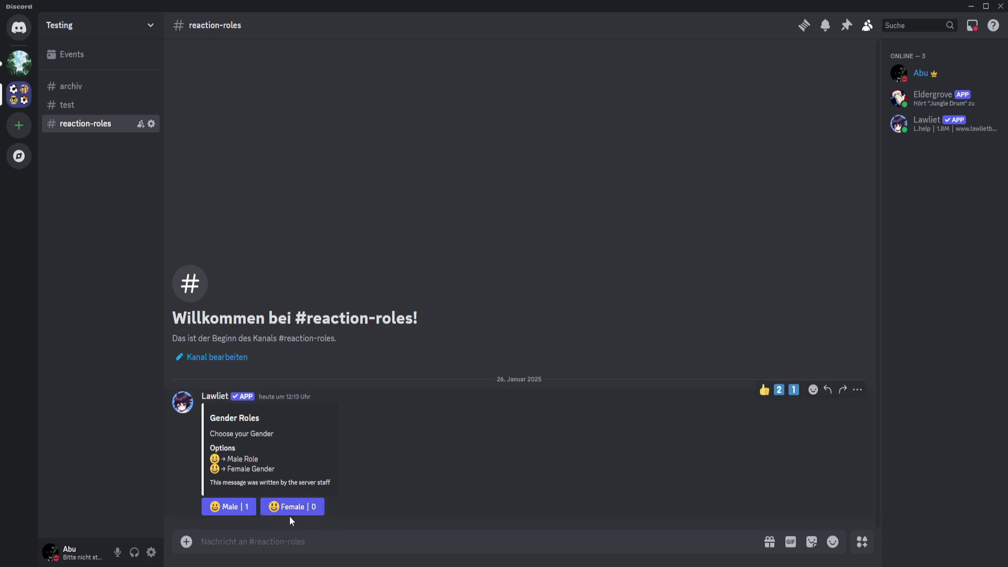
left_click(227, 507)
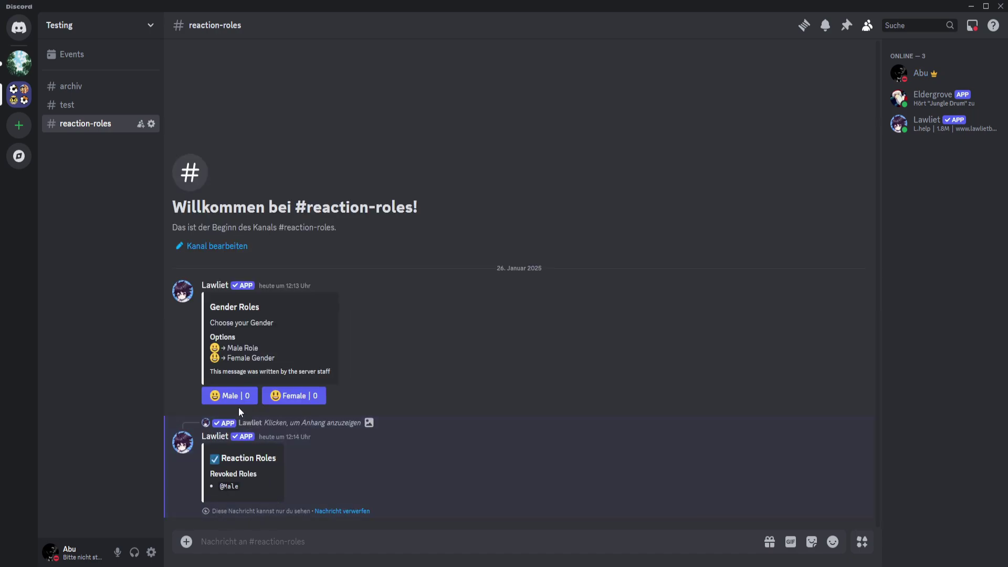
left_click(359, 511)
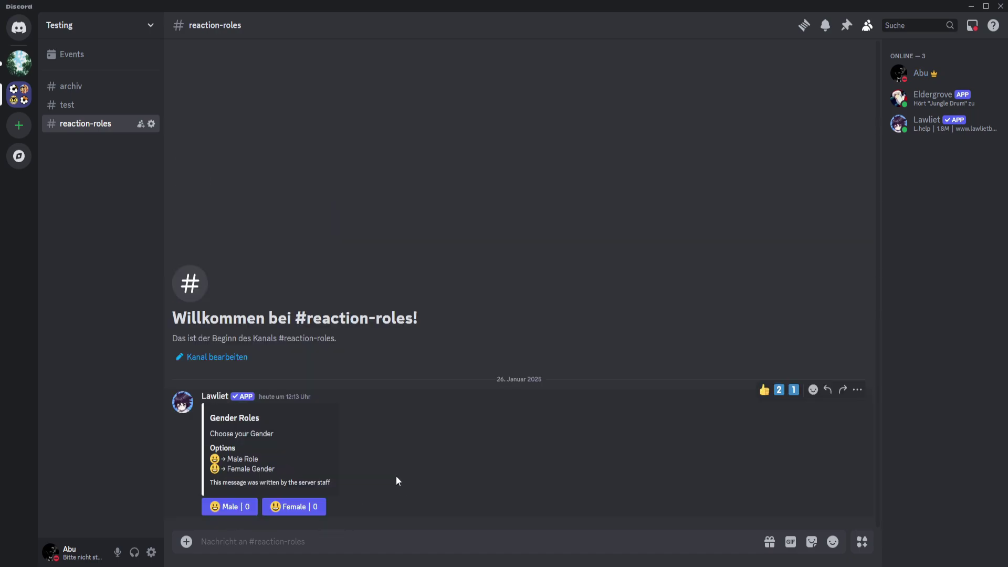